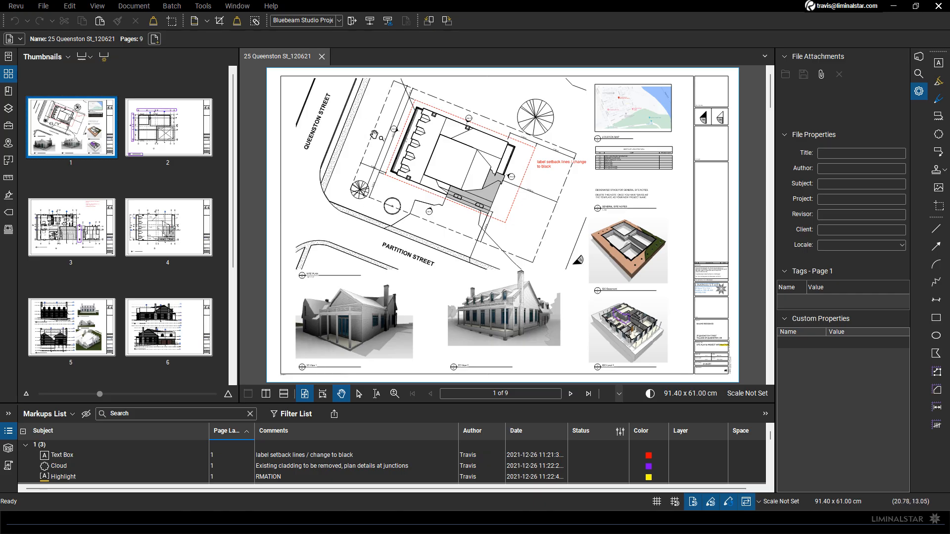
left_click(501, 395)
scroll(744, 369, "up", 1)
scroll(744, 370, "up", 4)
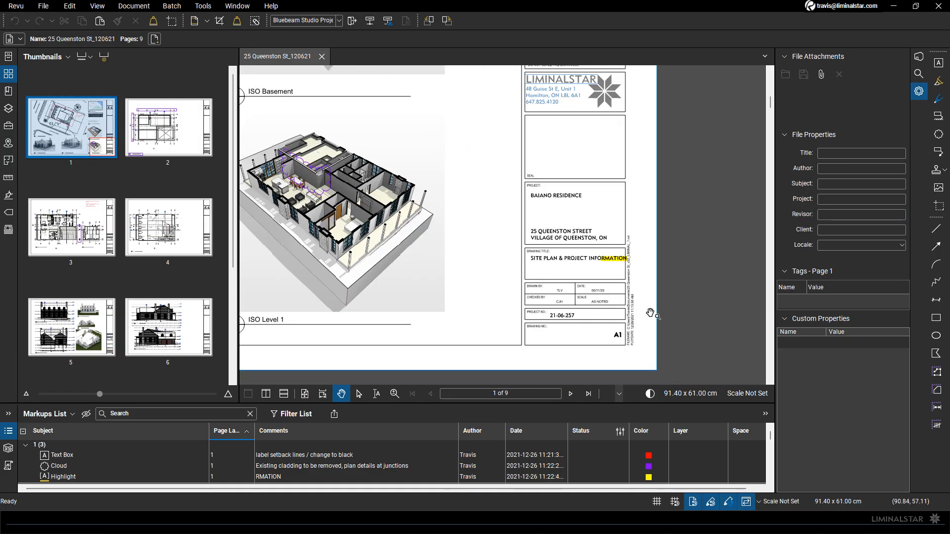
scroll(613, 309, "up", 2)
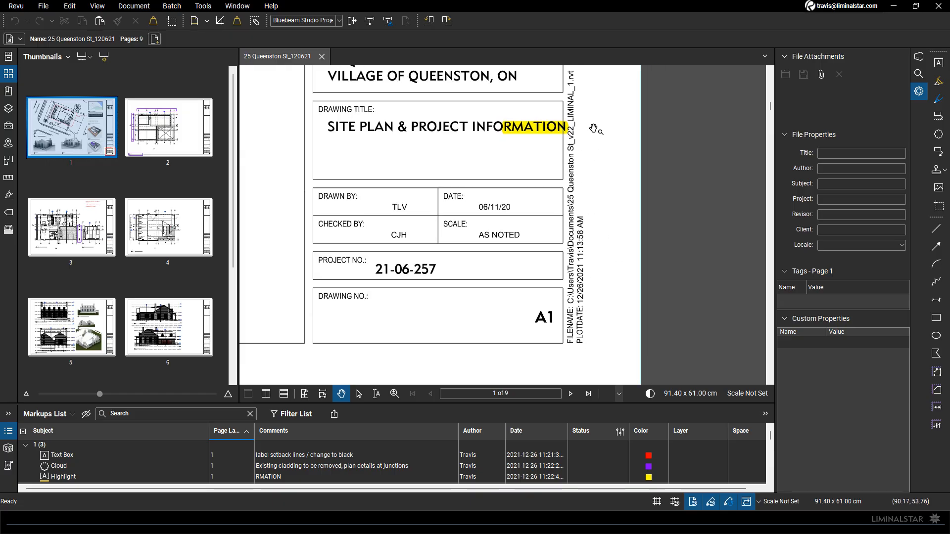
left_click_drag(538, 194, 542, 198)
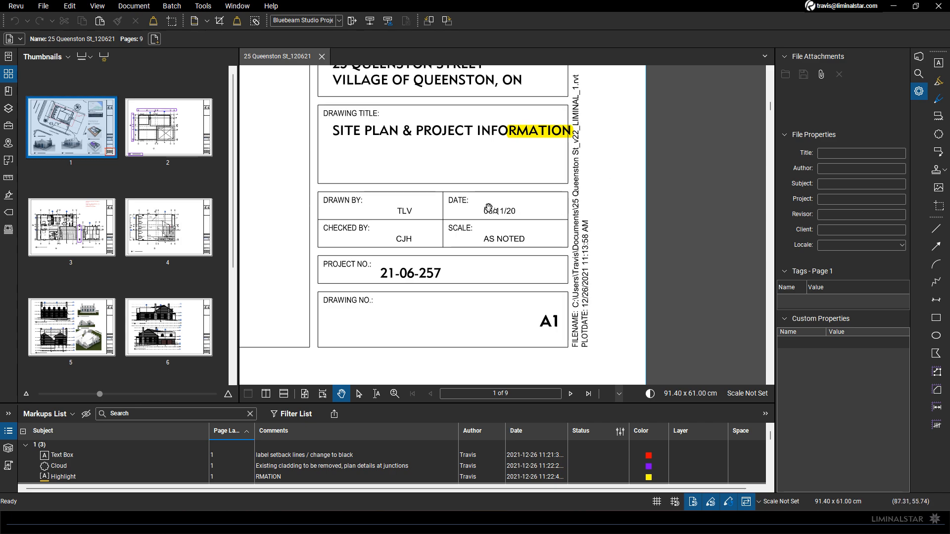
scroll(484, 202, "down", 1)
scroll(484, 202, "down", 3)
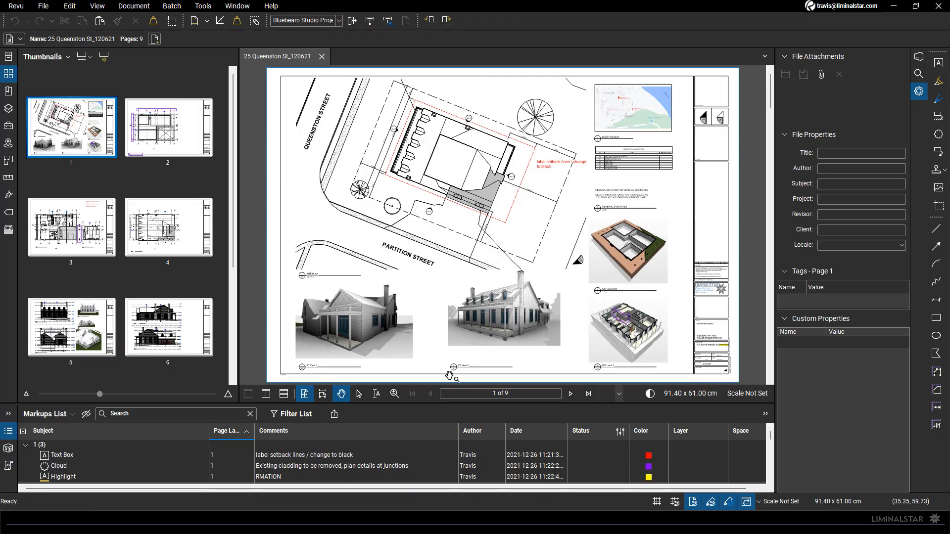
mouse_move(302, 522)
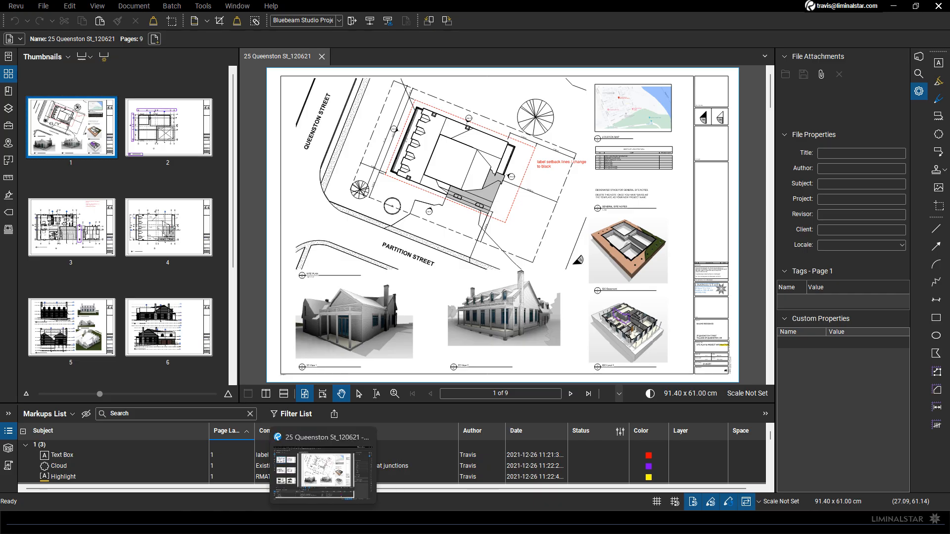
left_click(176, 526)
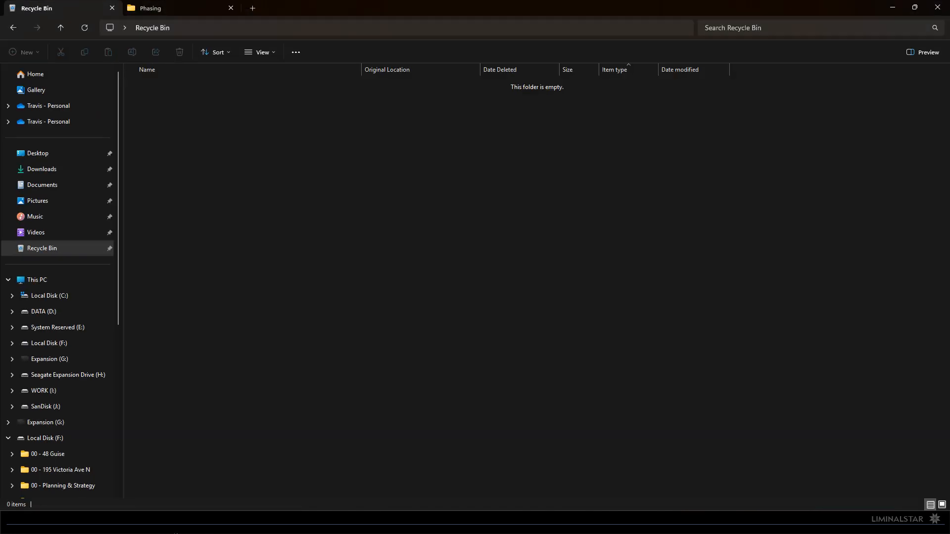
mouse_move(302, 526)
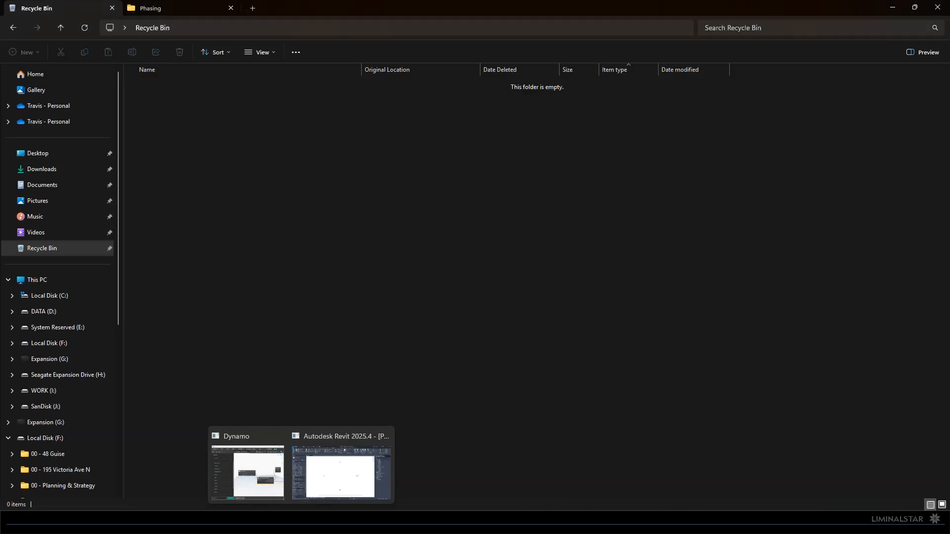
key("super+Tab")
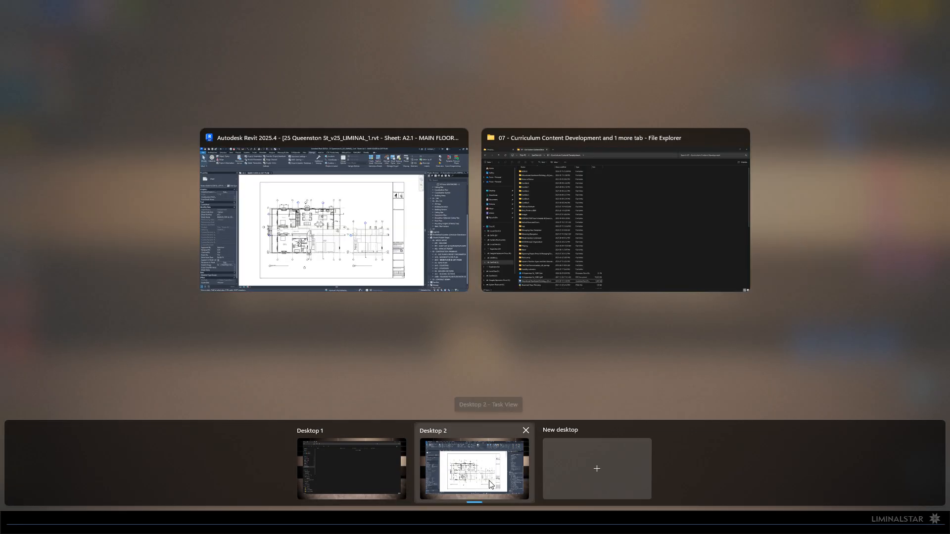
left_click(491, 484)
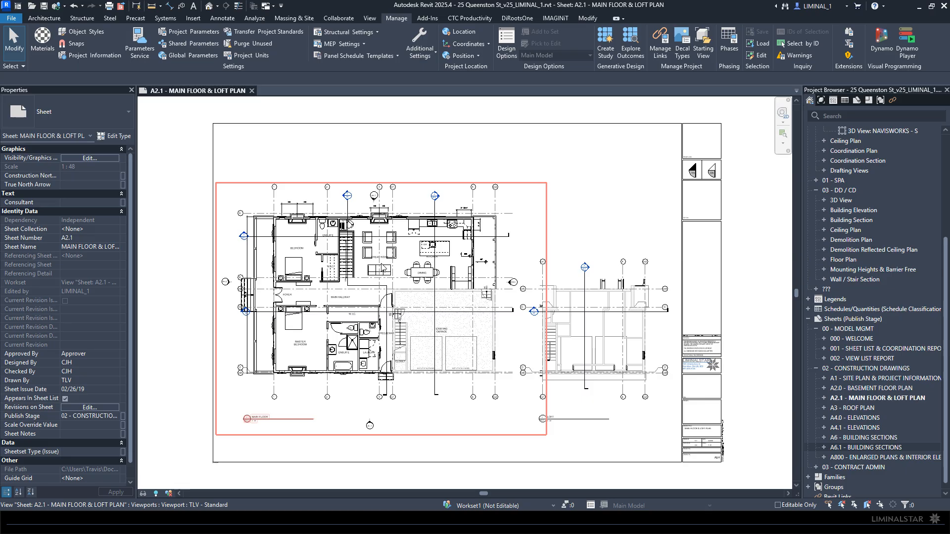
left_click(13, 18)
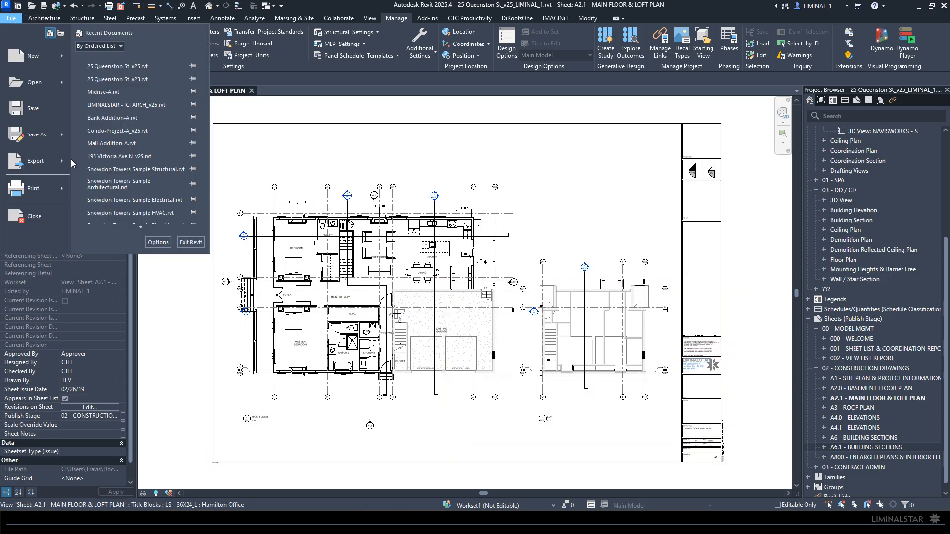
mouse_move(35, 189)
left_click(111, 77)
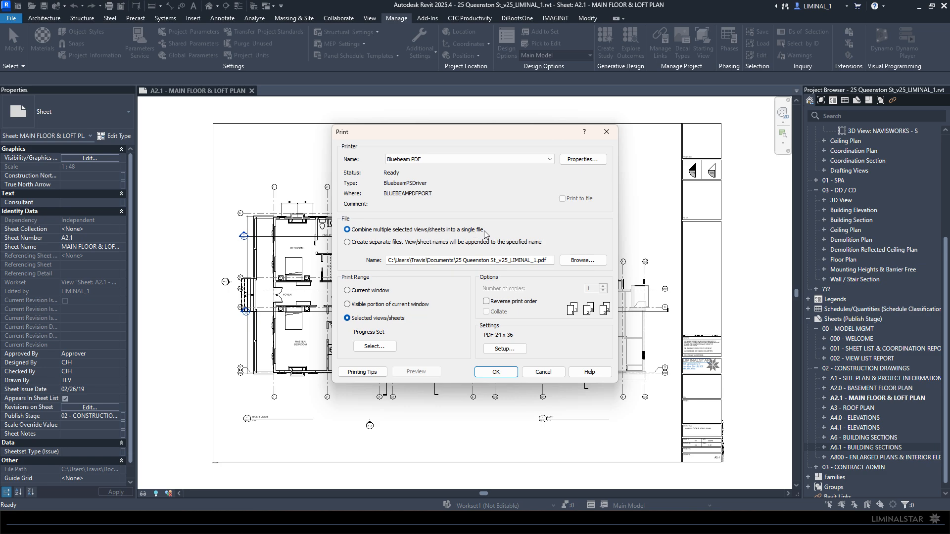
left_click(496, 371)
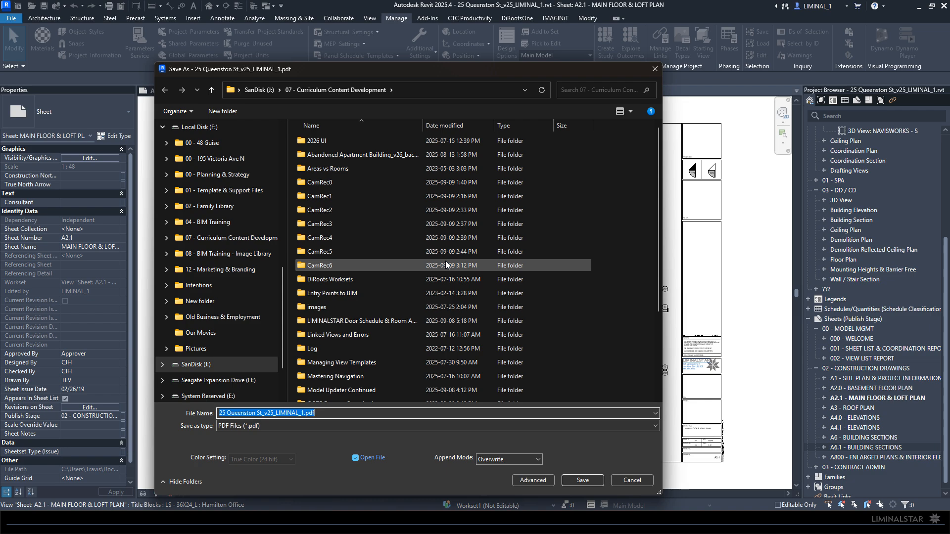
left_click(303, 412)
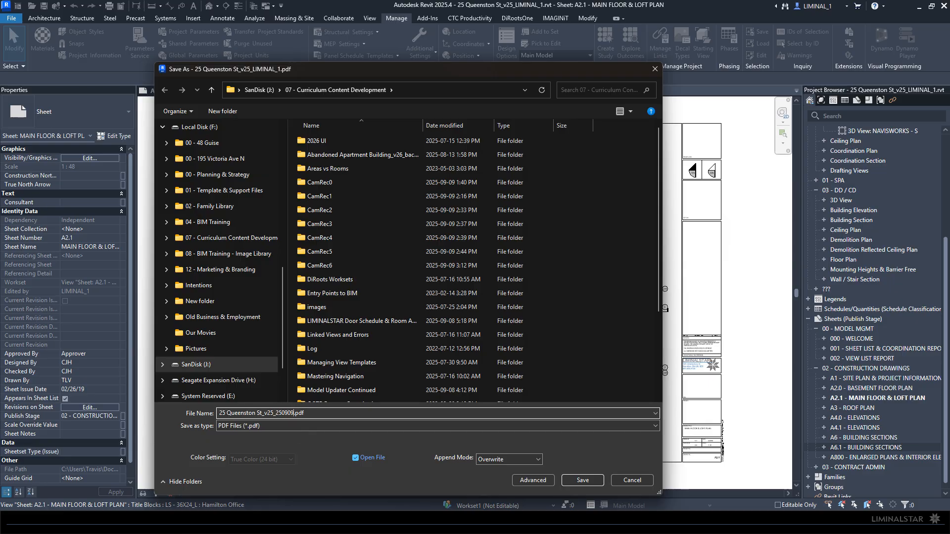
left_click(583, 480)
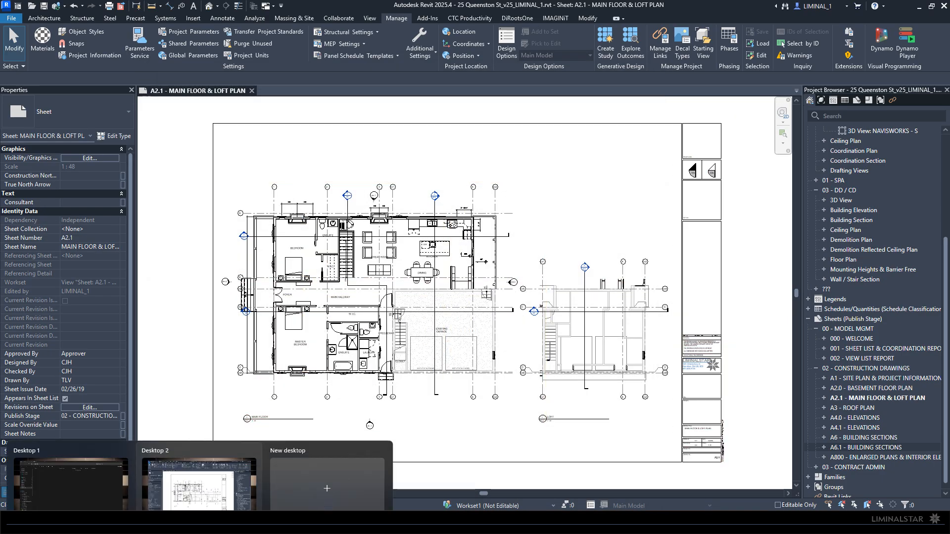
left_click(163, 522)
left_click(350, 475)
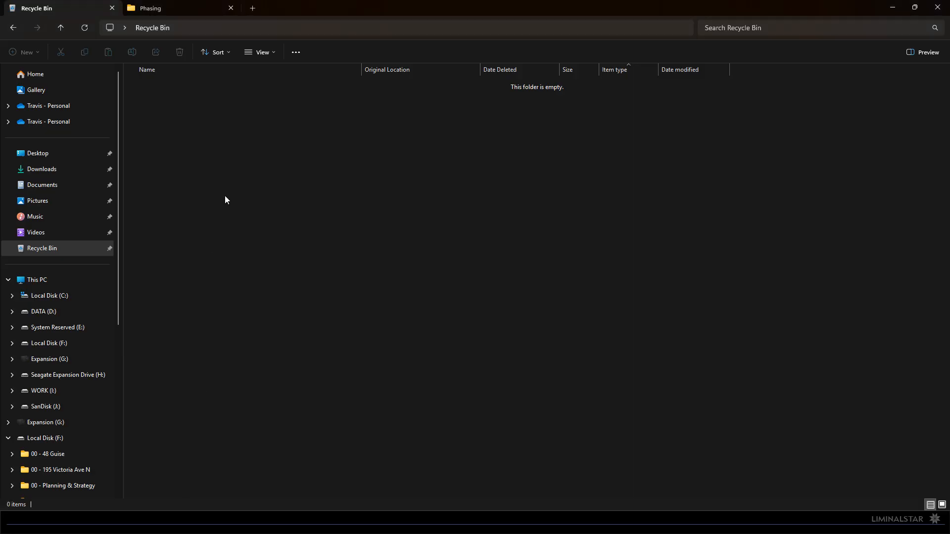
left_click(9, 439)
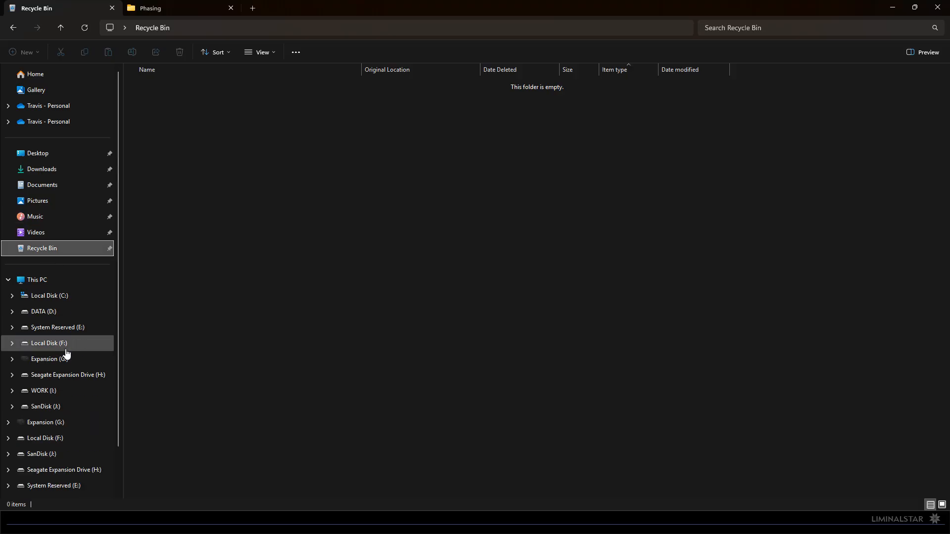
left_click(50, 407)
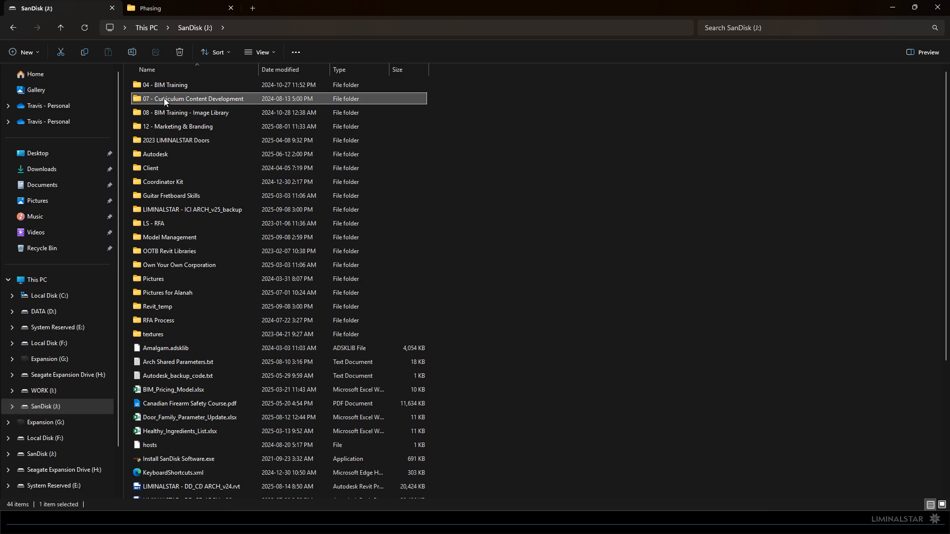
double_click(190, 102)
scroll(204, 434, "down", 4)
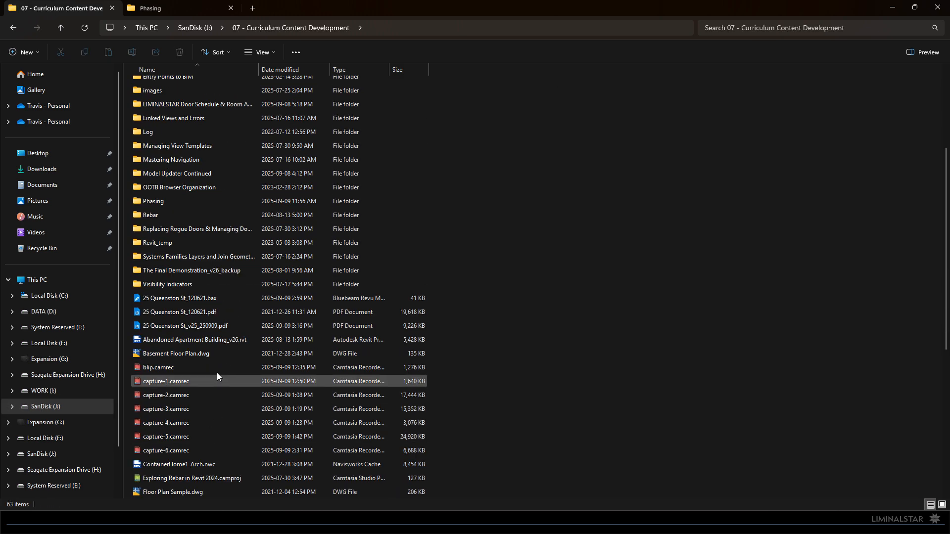
double_click(189, 325)
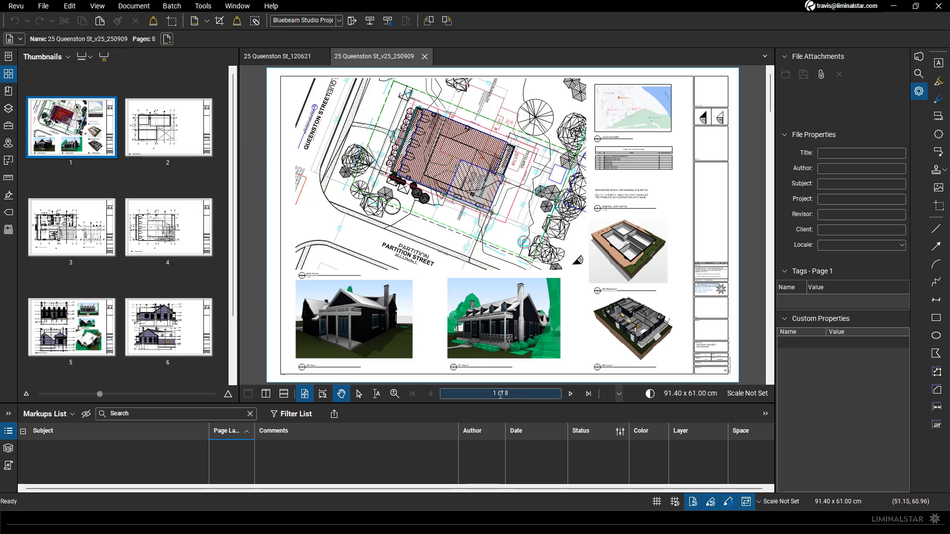
left_click(279, 57)
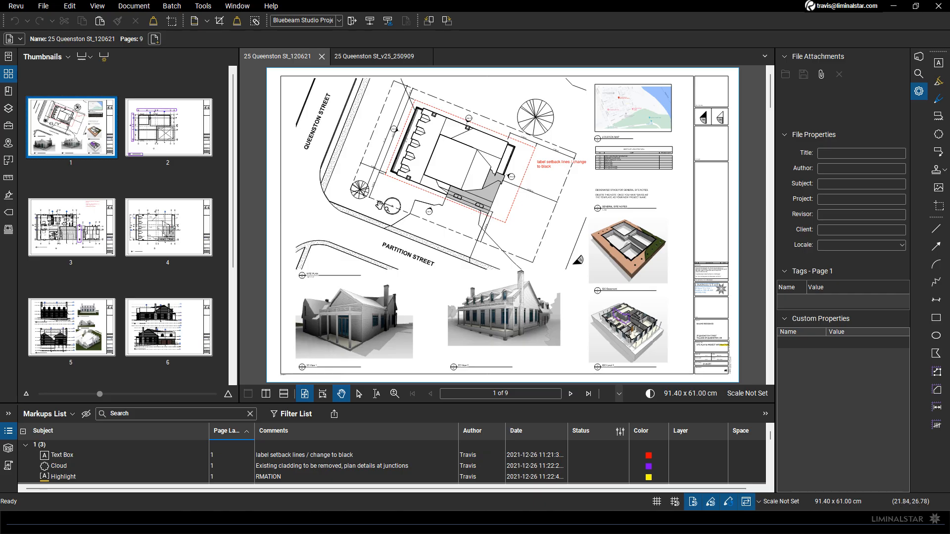
left_click_drag(235, 250, 196, 252)
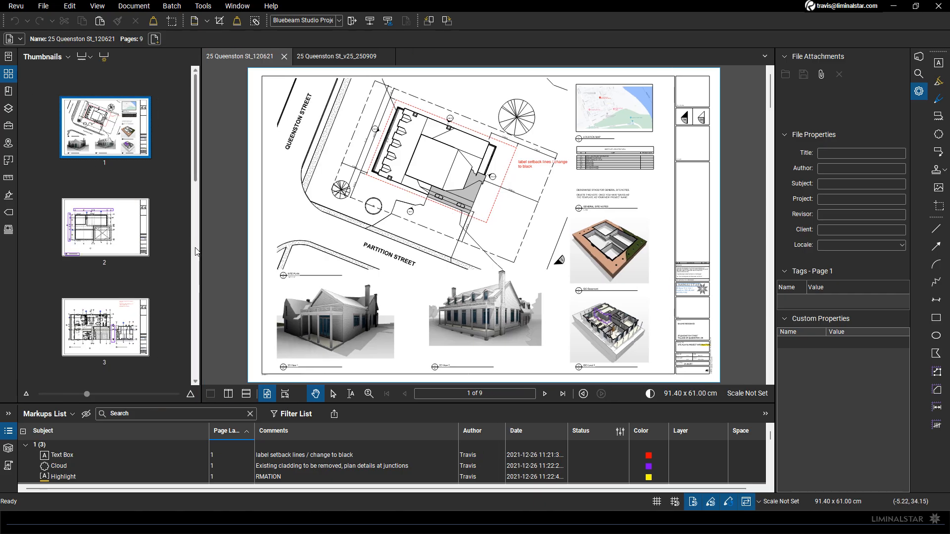
scroll(106, 248, "down", 10)
left_click(110, 352)
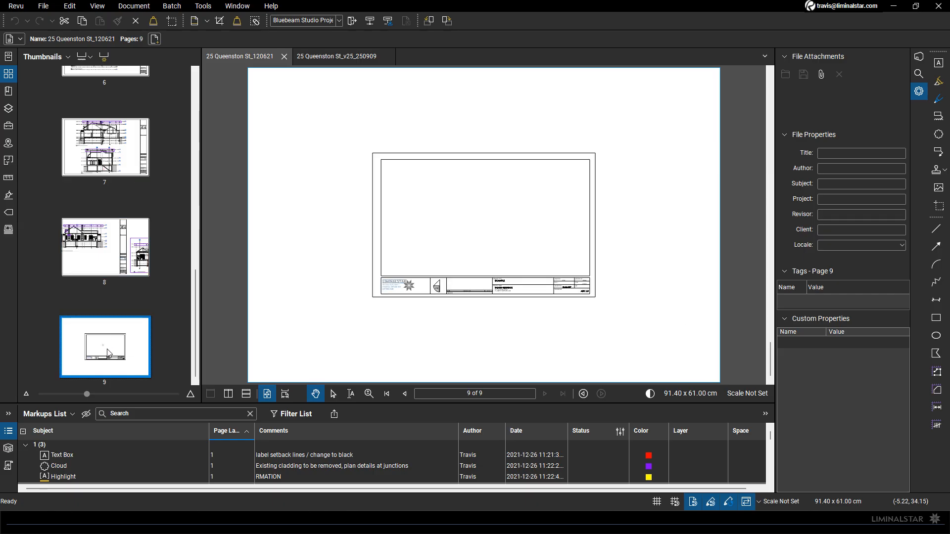
right_click(117, 346)
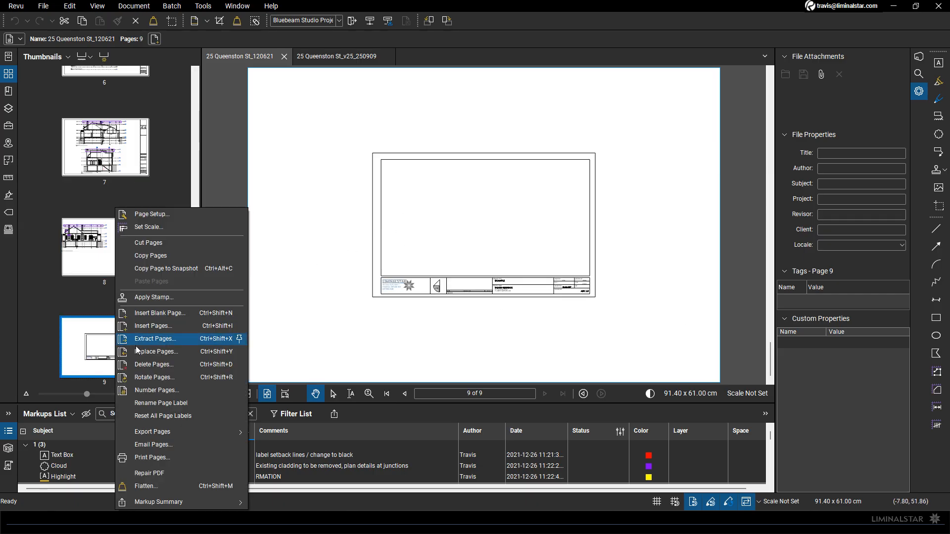
left_click(147, 366)
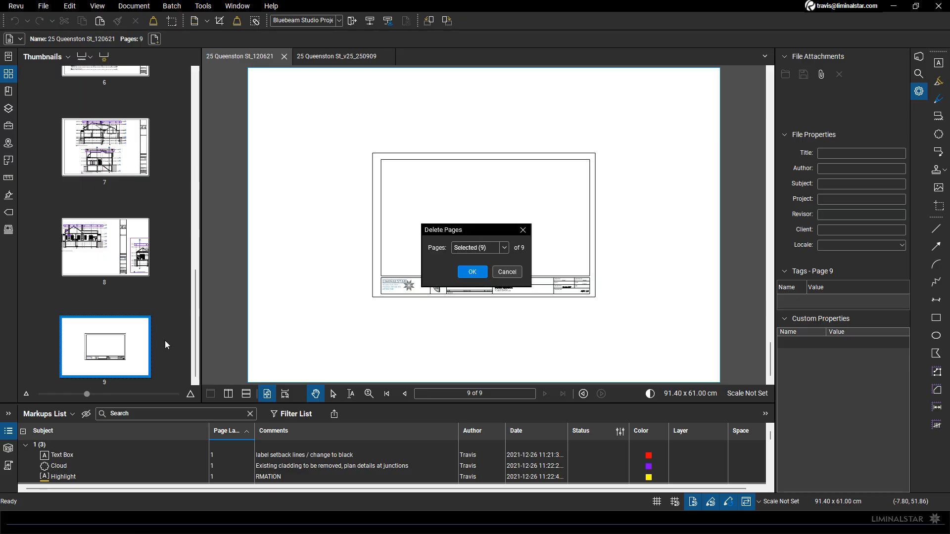
left_click(469, 271)
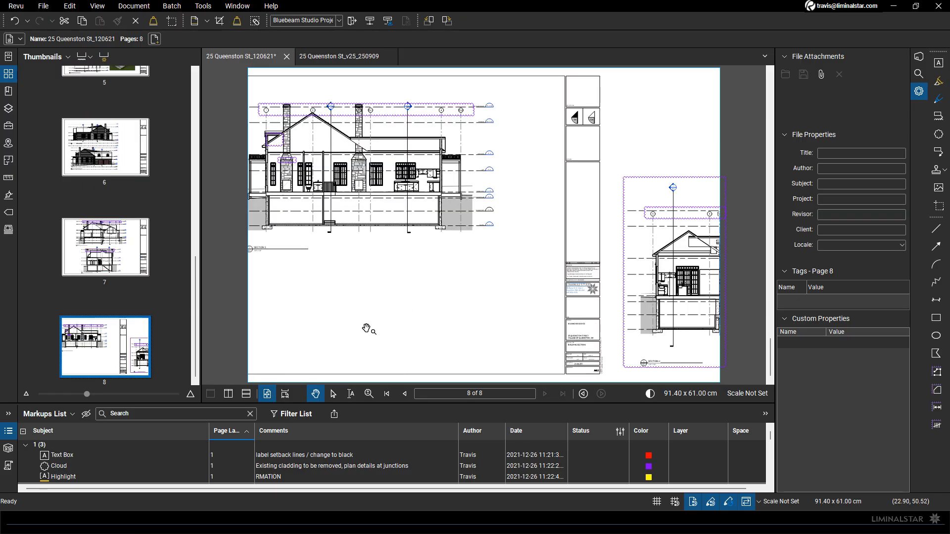
Split the document view vertically into two side-by-side panes and narrow the page thumbnails area to enlarge them
left_click(228, 394)
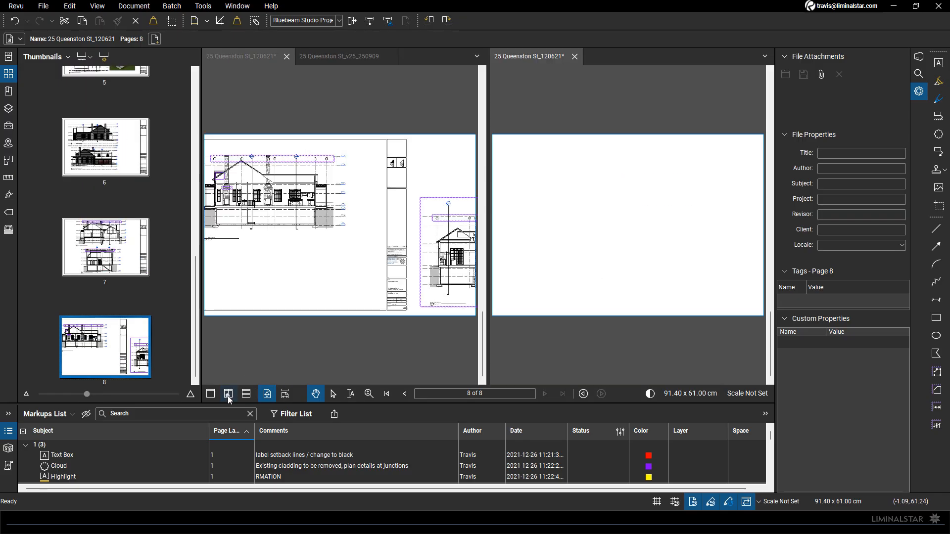
left_click_drag(201, 341, 148, 343)
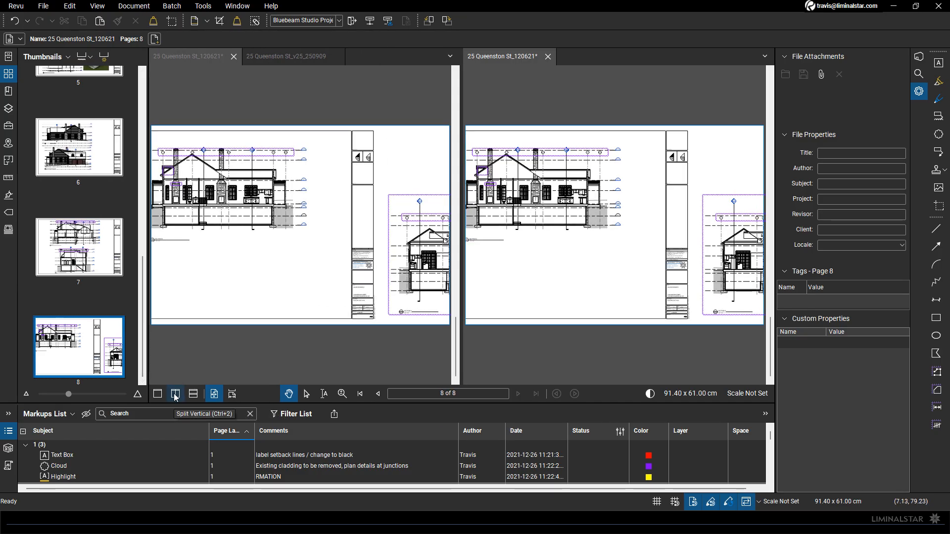
Hide the Navigation Bar and turn it back on
left_click(208, 8)
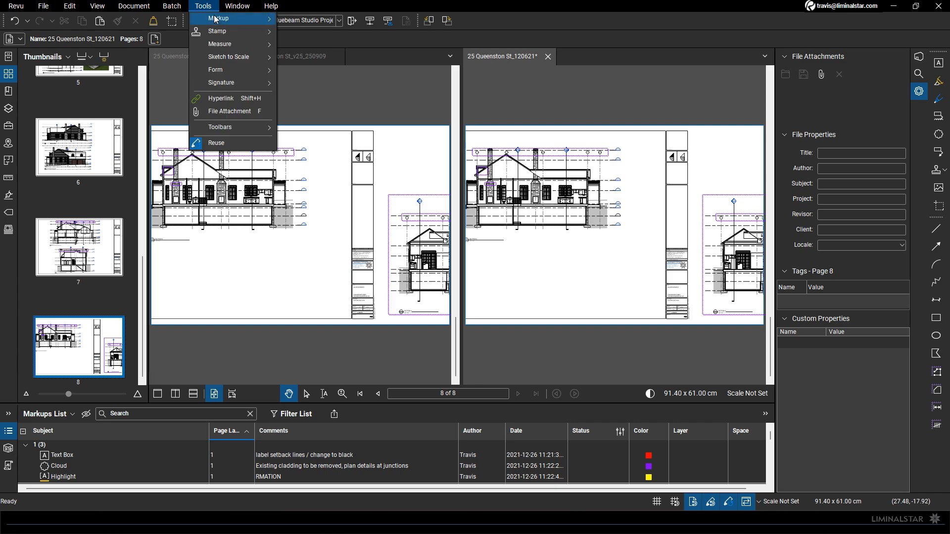
mouse_move(226, 131)
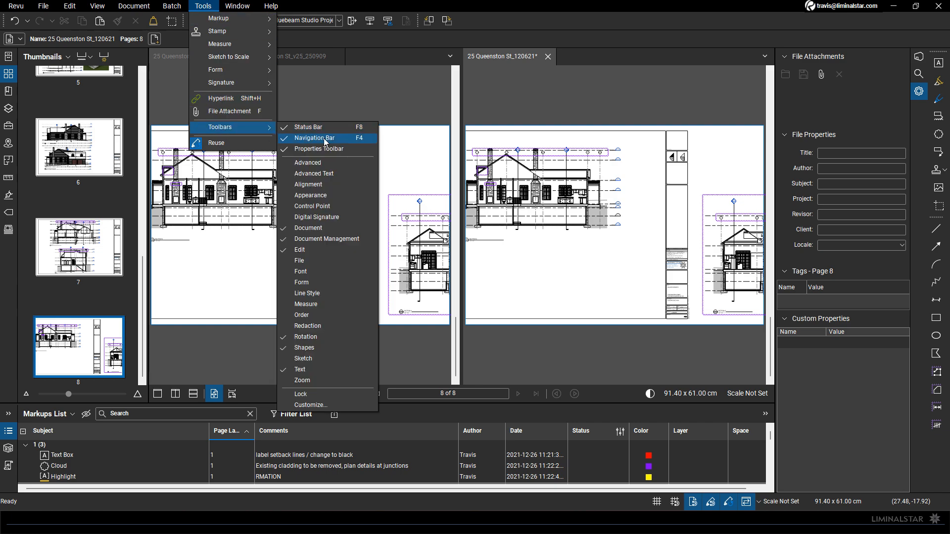
left_click(317, 138)
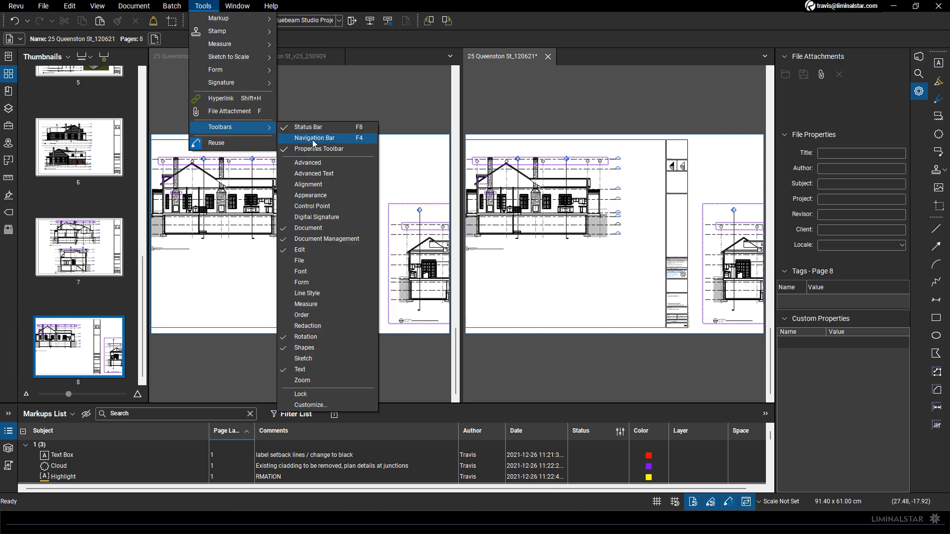
left_click(316, 139)
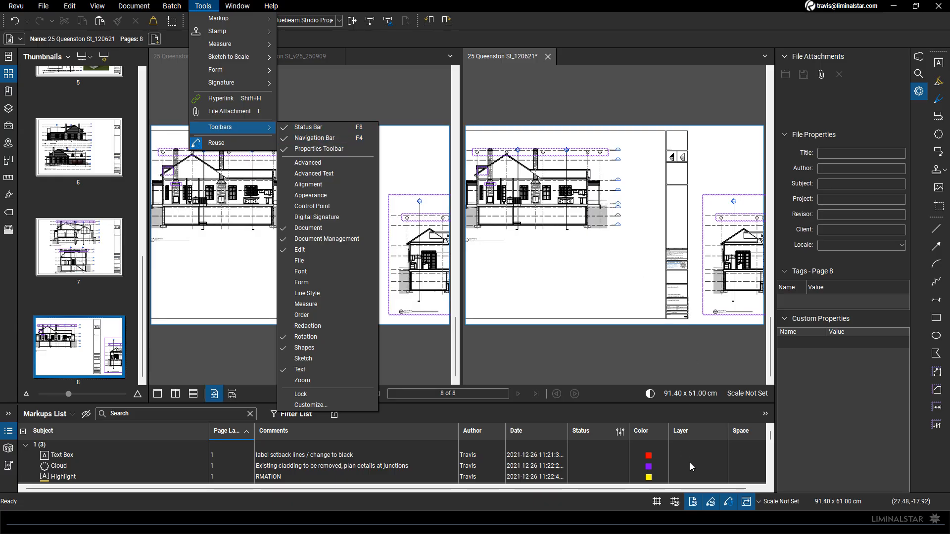
left_click(746, 503)
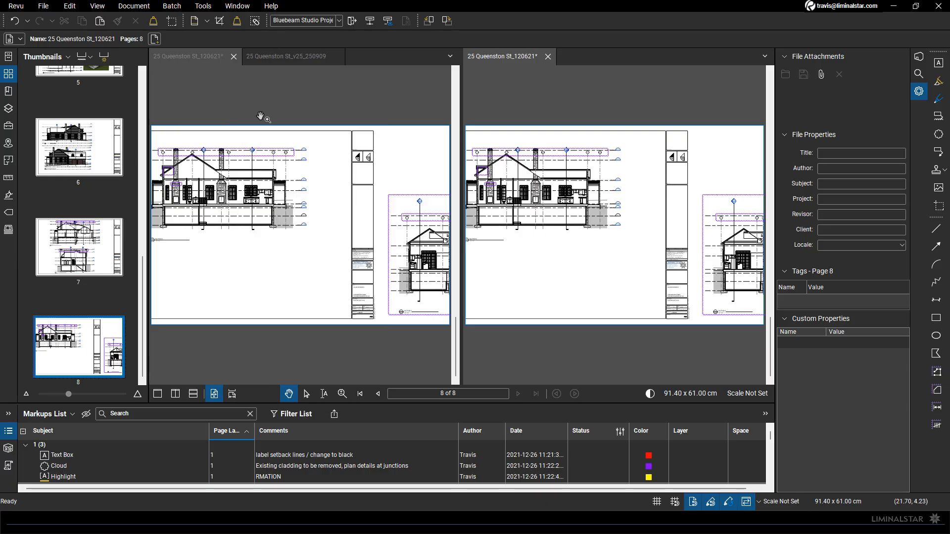
left_click(274, 55)
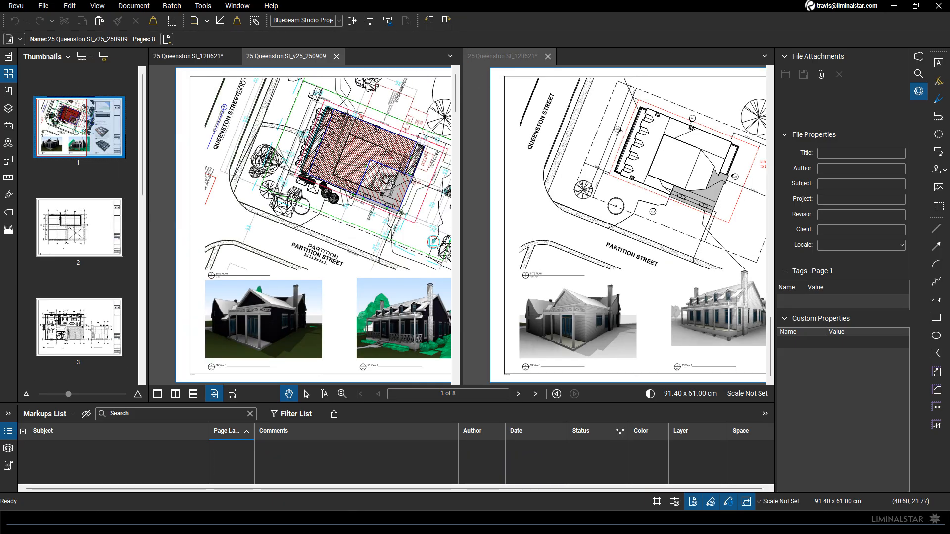
left_click(117, 114)
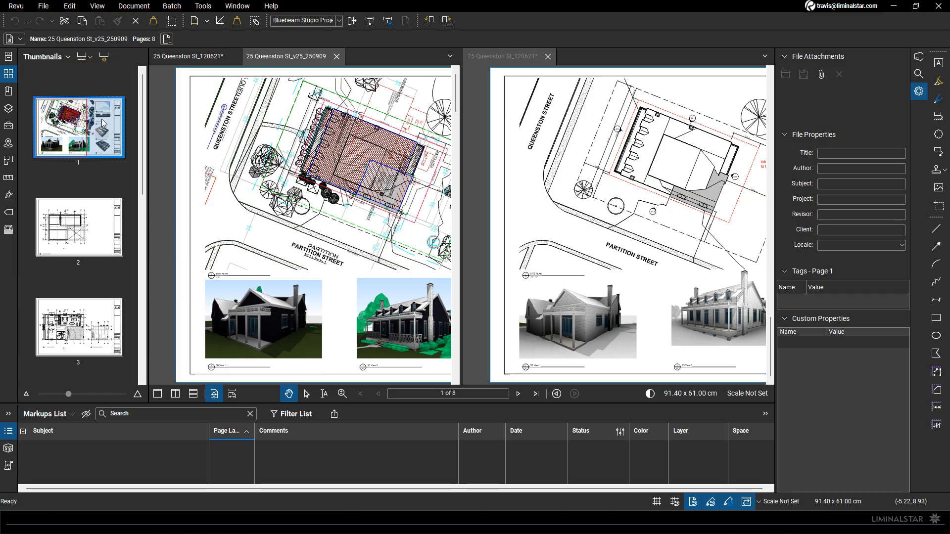
Compare the location map and sheet list on page 1 of both documents, then return to the full-page view
left_click_drag(440, 117, 344, 148)
scroll(344, 147, "down", 3)
scroll(373, 146, "up", 6)
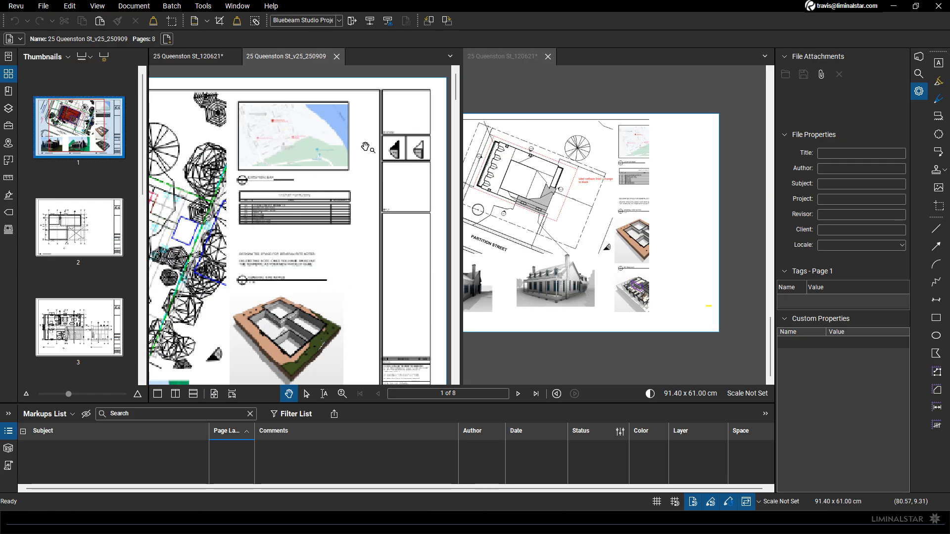
left_click_drag(265, 115, 282, 137)
scroll(282, 137, "up", 3)
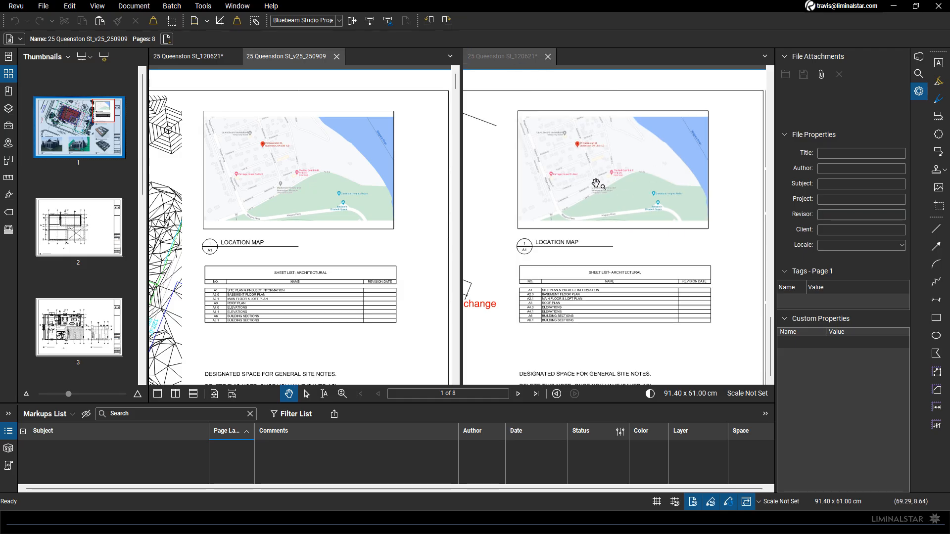
key("ctrl+0")
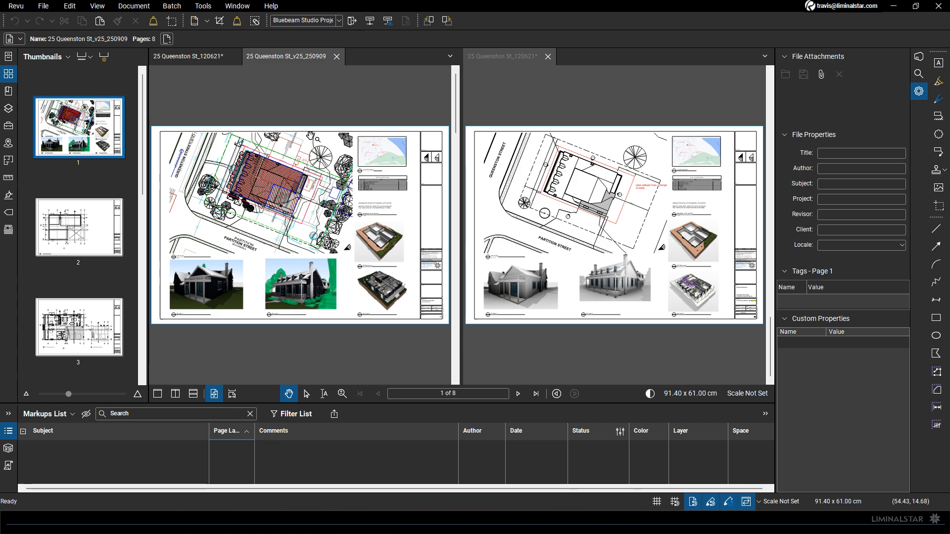
left_click(133, 6)
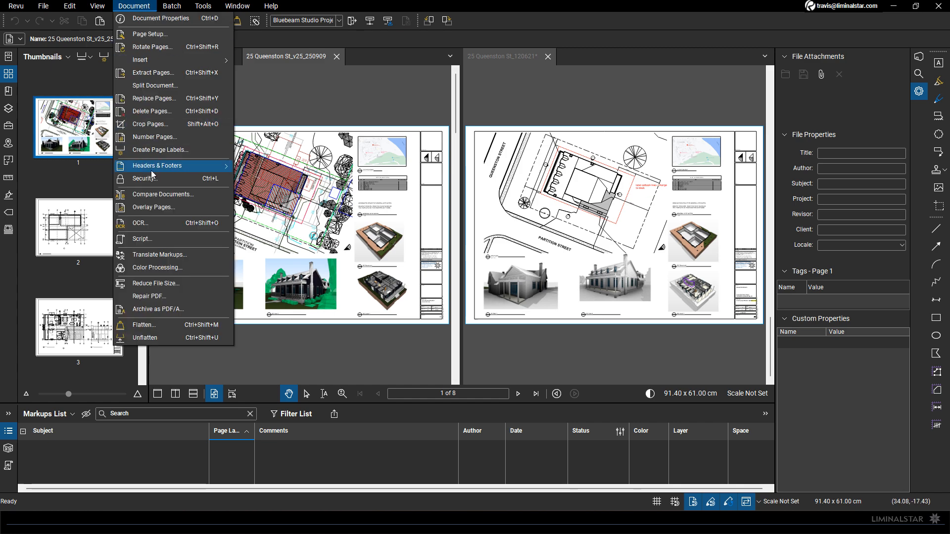
left_click(147, 210)
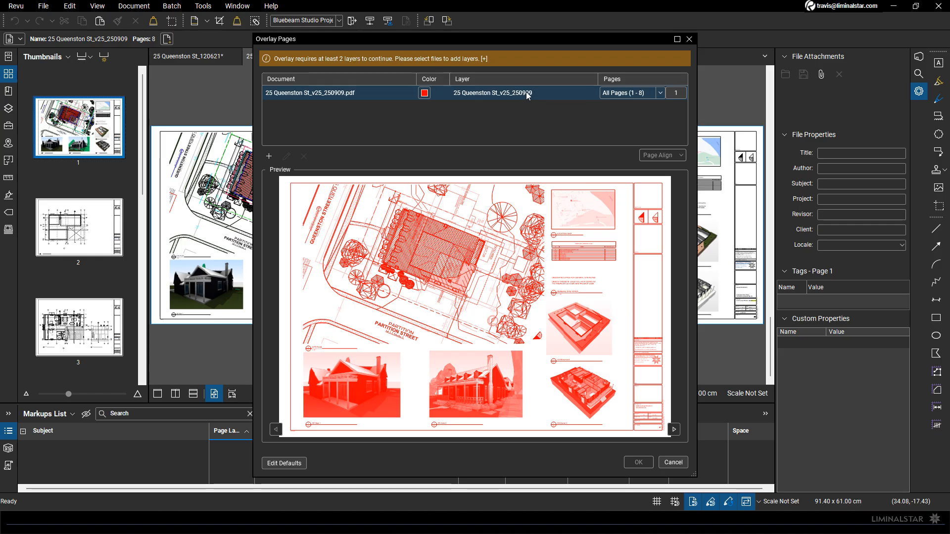
left_click(424, 93)
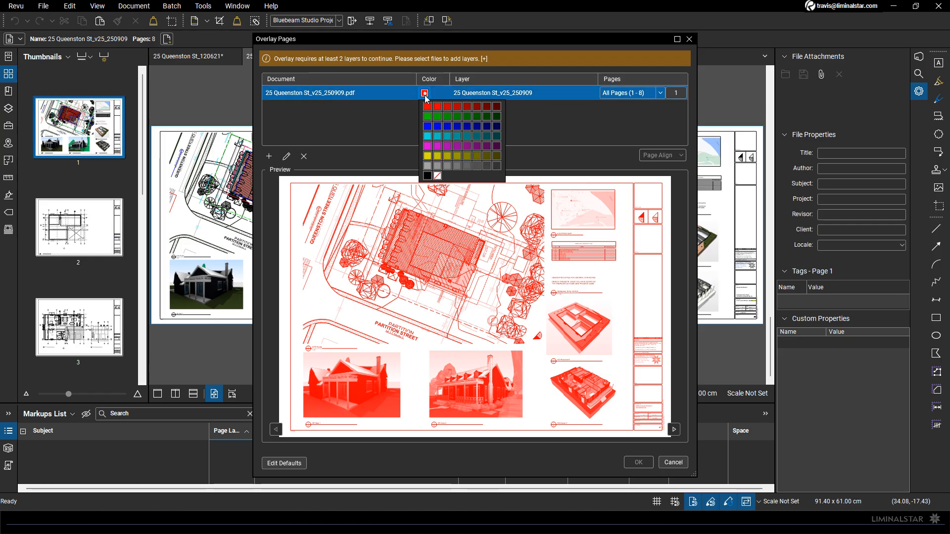
left_click(427, 127)
left_click(268, 158)
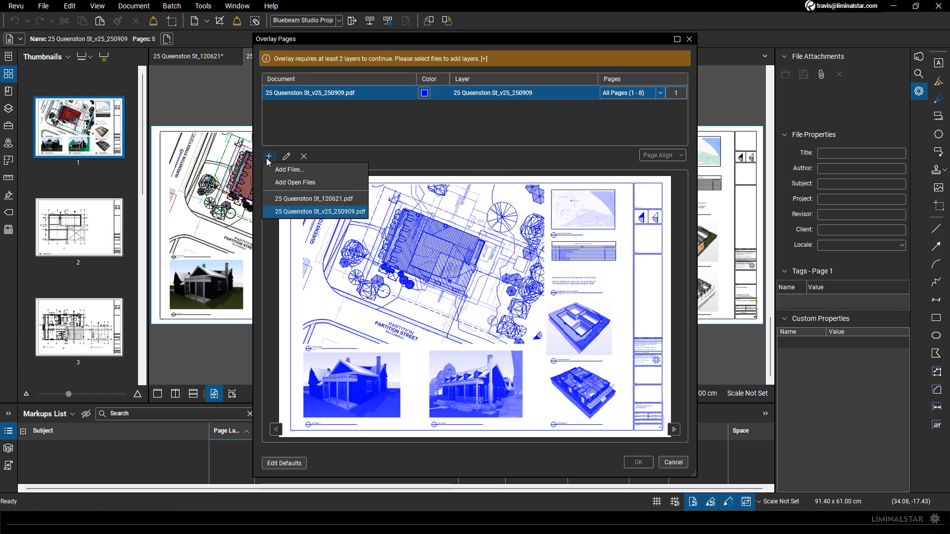
left_click(314, 199)
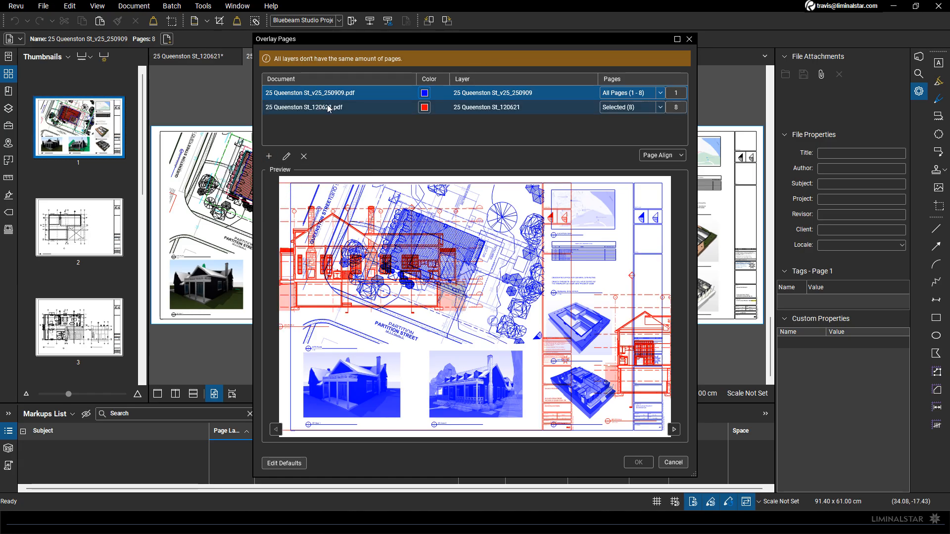
left_click(661, 107)
left_click(624, 120)
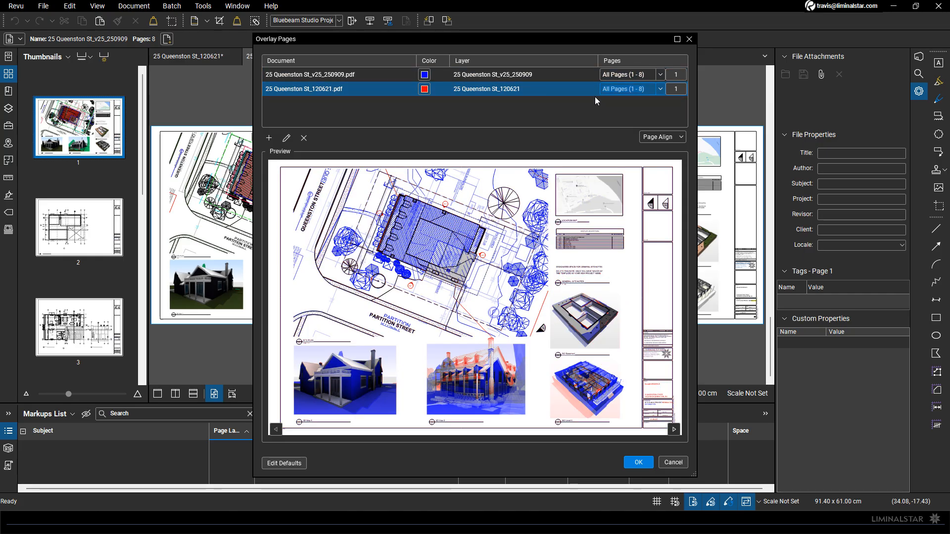
left_click(639, 463)
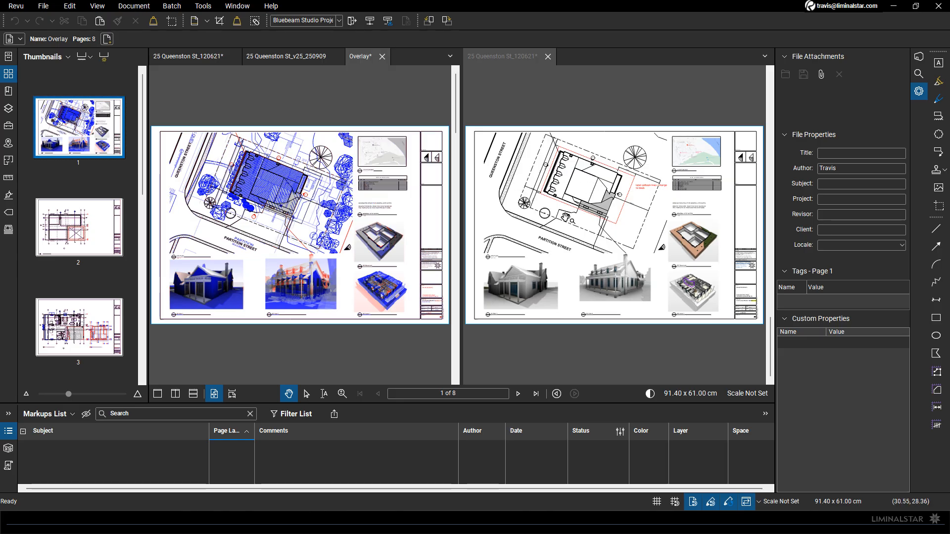
Examine the site plan's building, surrounding labels and 3D View 2 on page 1 of the overlay for differences
scroll(333, 178, "up", 5)
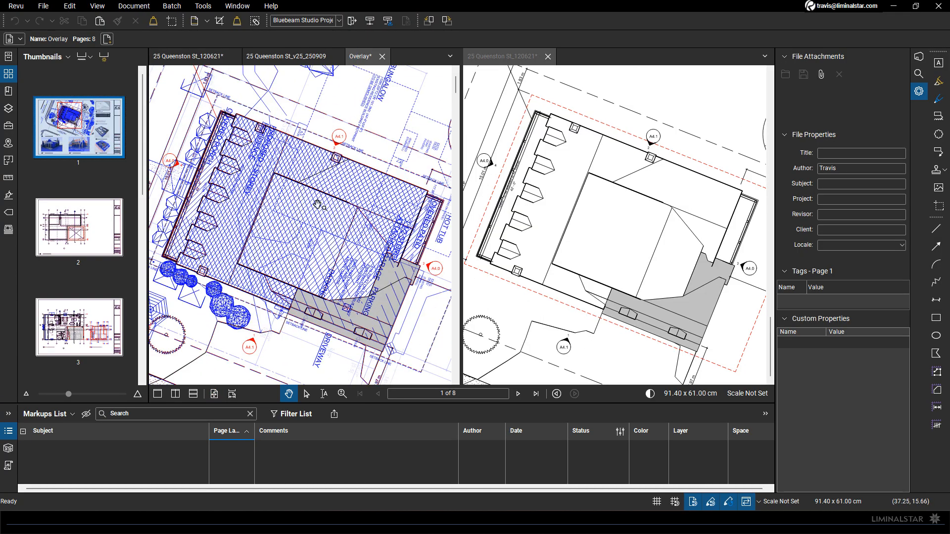
scroll(317, 204, "down", 2)
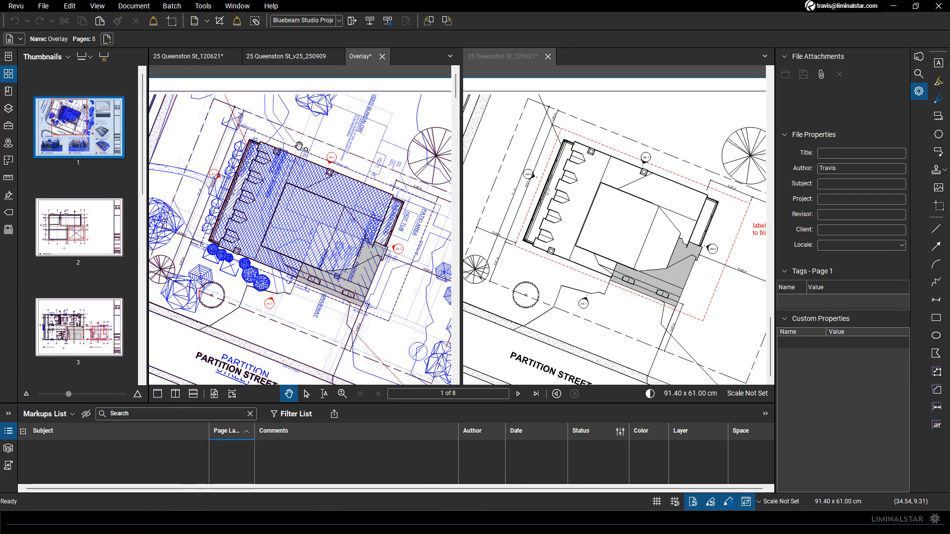
scroll(207, 289, "up", 5)
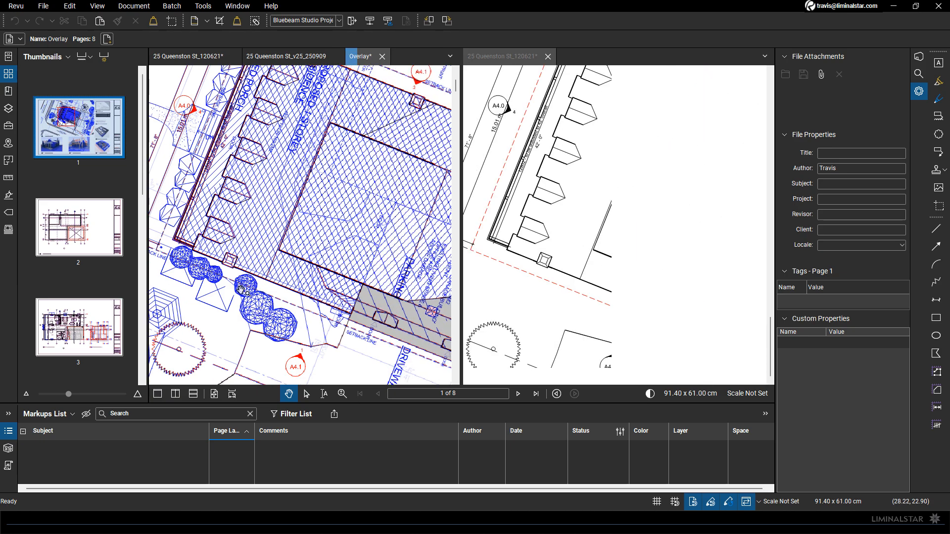
scroll(331, 262, "down", 4)
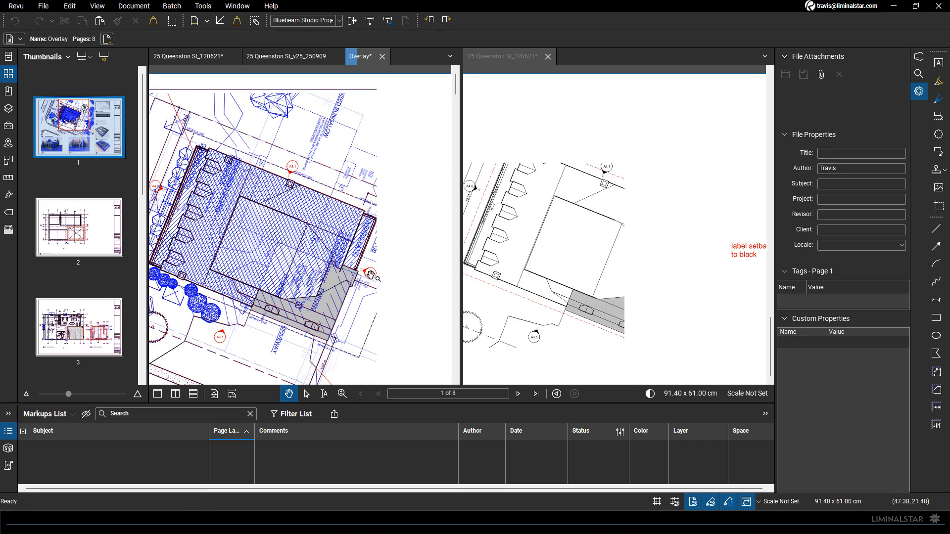
scroll(360, 263, "up", 4)
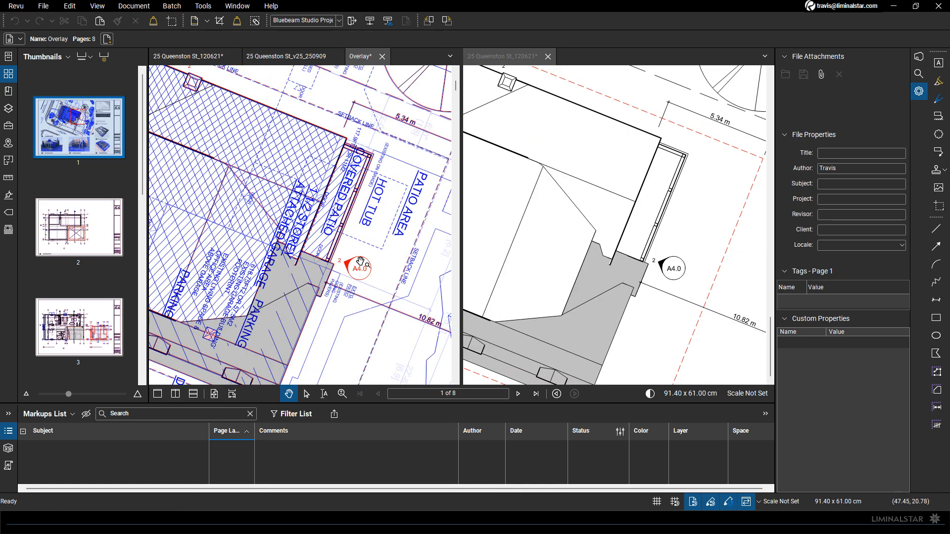
scroll(336, 207, "down", 5)
scroll(336, 198, "down", 3)
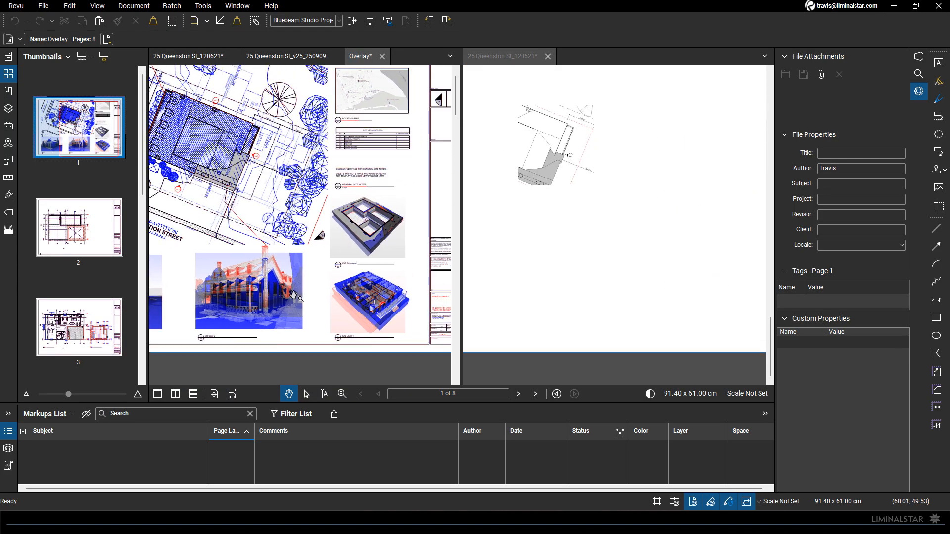
scroll(246, 283, "up", 4)
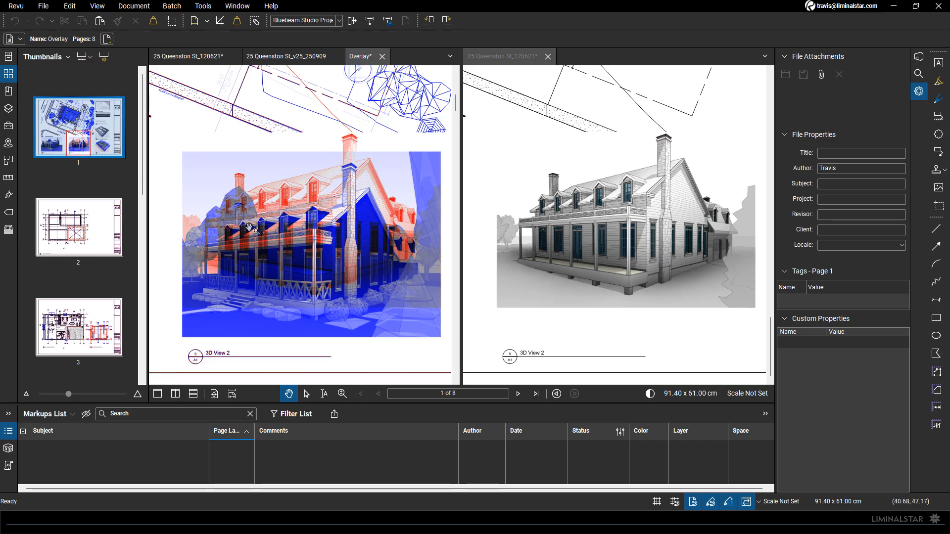
scroll(249, 228, "down", 5)
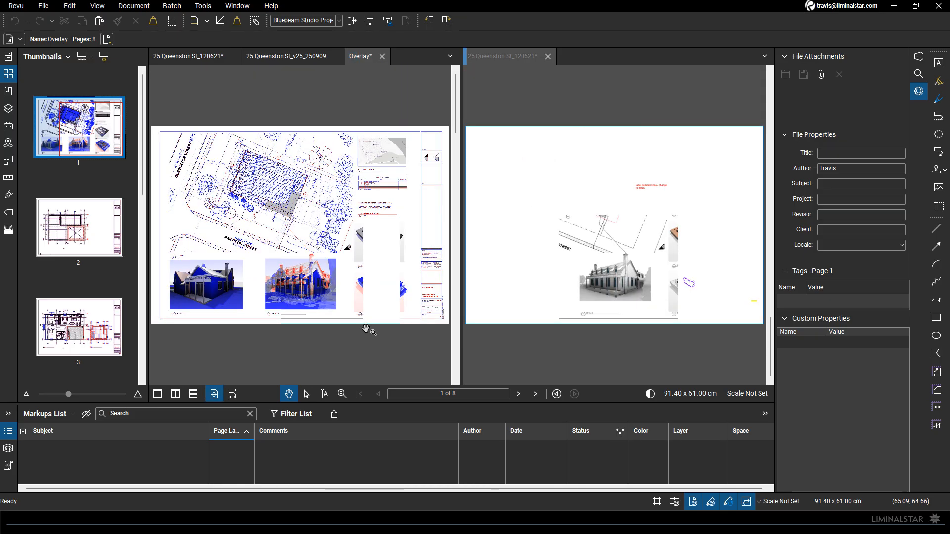
Examine the title block on overlay page 1, including the drawing title, project number, file name and plot date
scroll(366, 330, "up", 5)
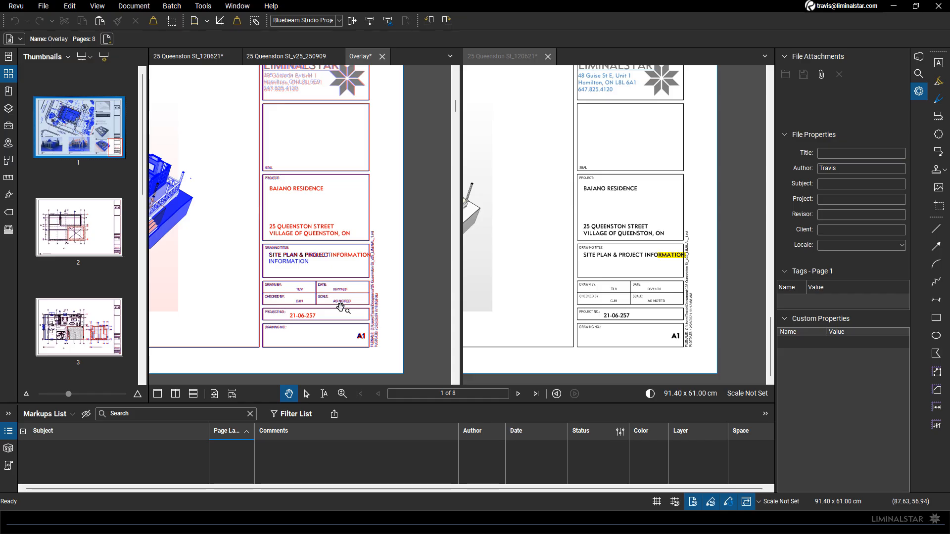
scroll(394, 296, "up", 5)
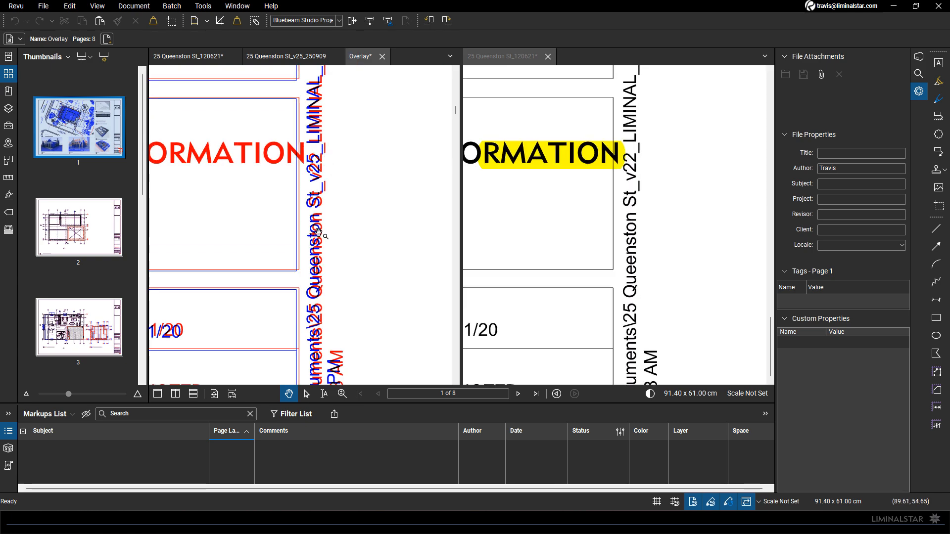
scroll(317, 183, "down", 3)
mouse_move(320, 297)
left_mouse_down()
mouse_move(322, 165)
mouse_move(343, 247)
left_mouse_up()
scroll(323, 249, "up", 3)
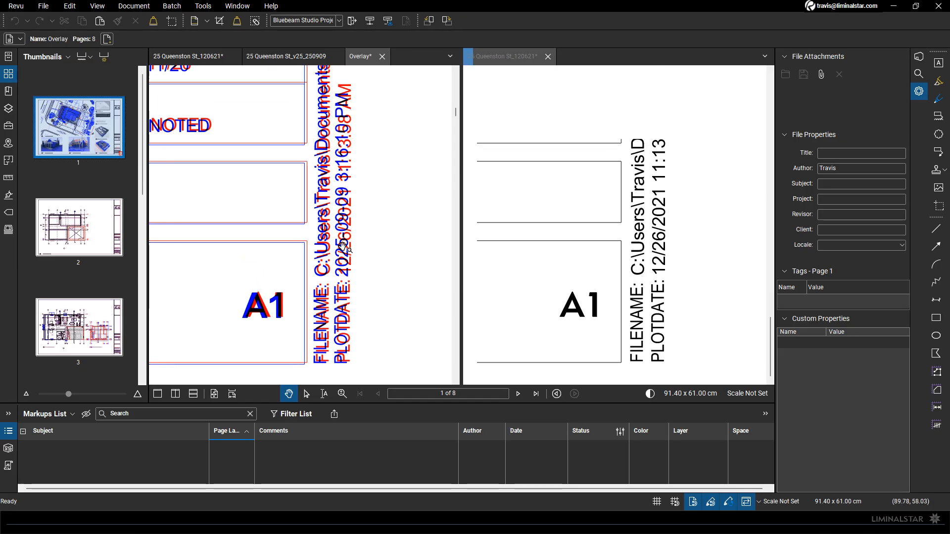
scroll(343, 246, "down", 4)
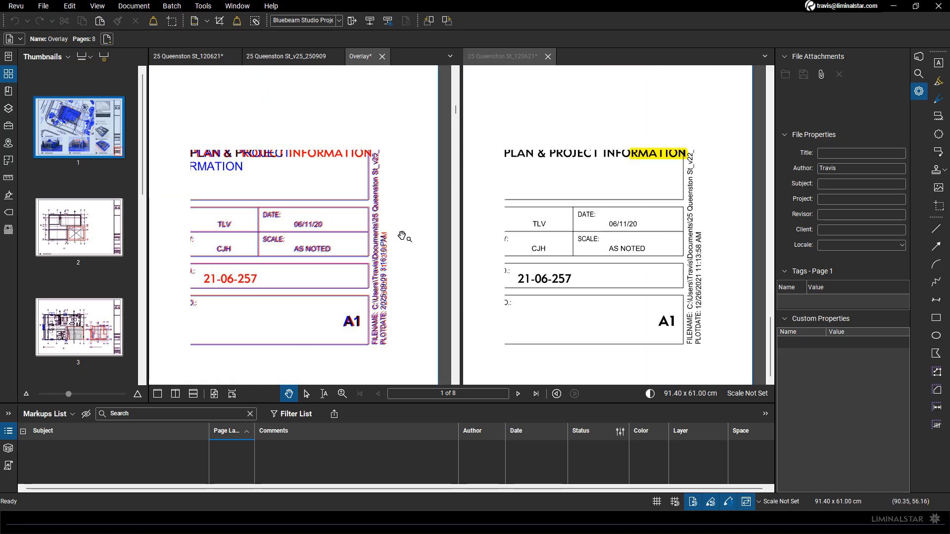
scroll(356, 236, "down", 1)
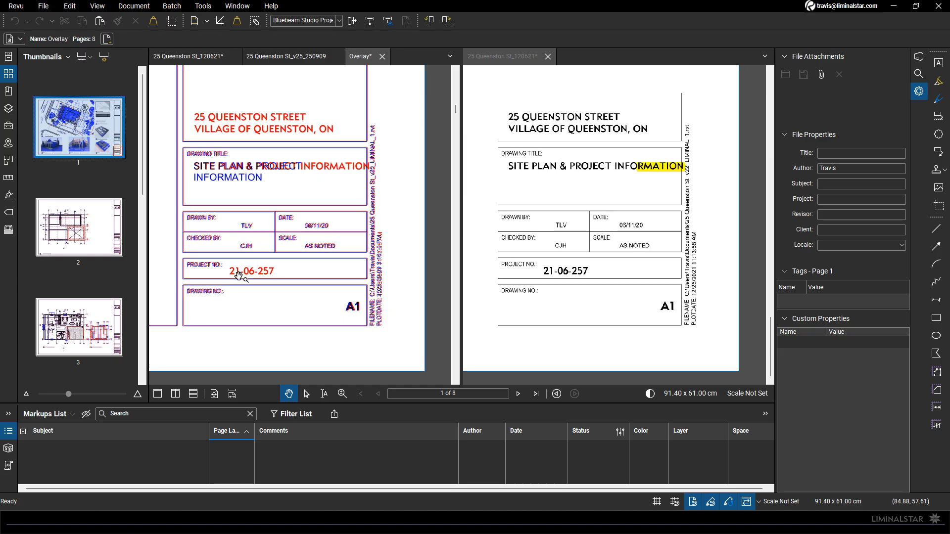
scroll(189, 268, "up", 2)
left_click_drag(237, 267, 267, 345)
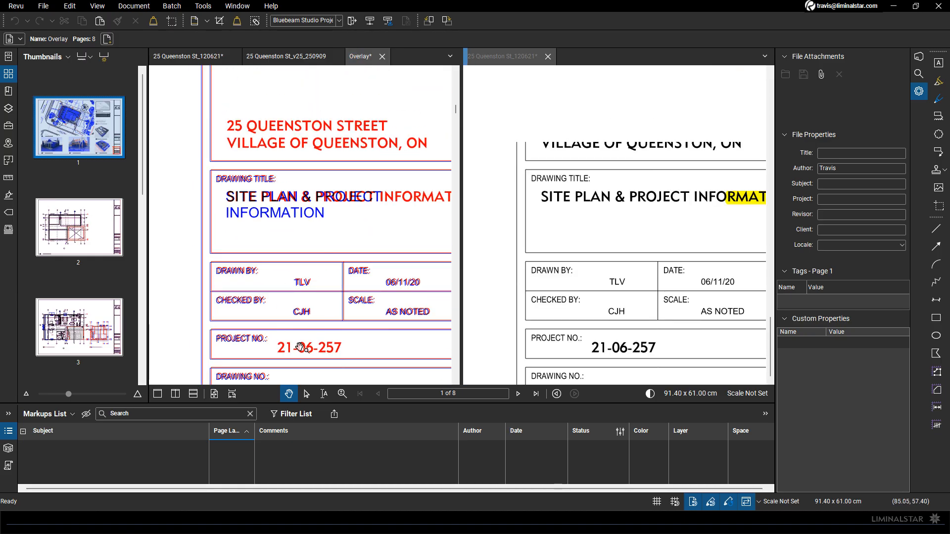
scroll(262, 138, "down", 6)
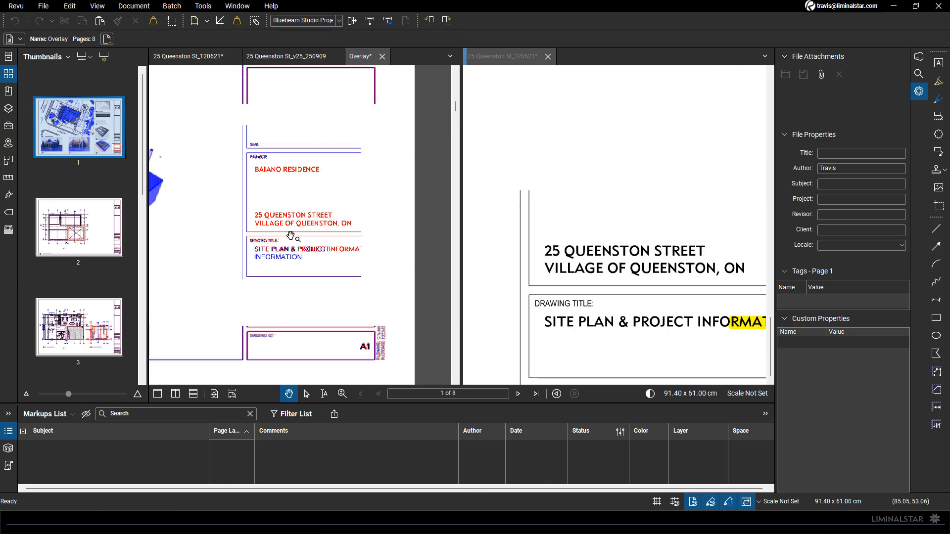
scroll(298, 237, "down", 6)
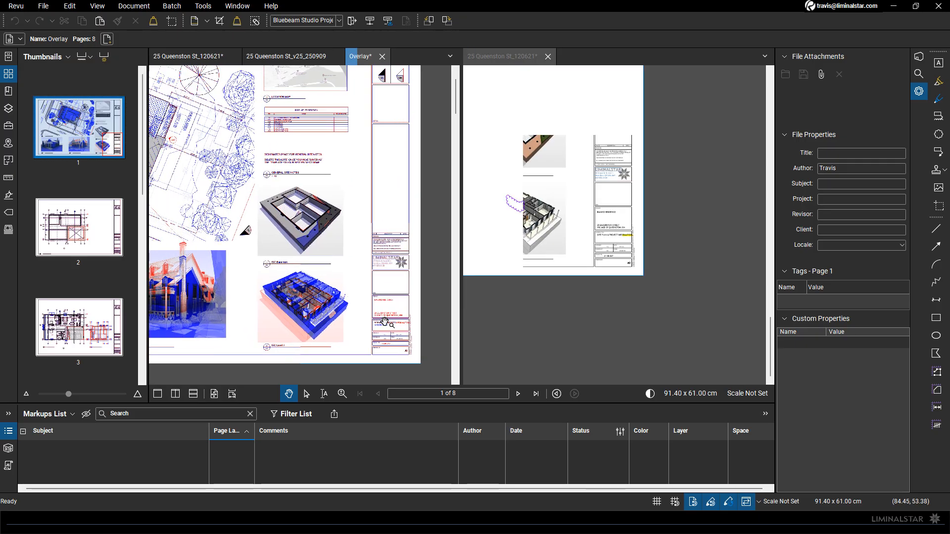
Go to page 2 of the overlay and examine the plan's grid bubbles and shaded crossed-out area
left_click(517, 393)
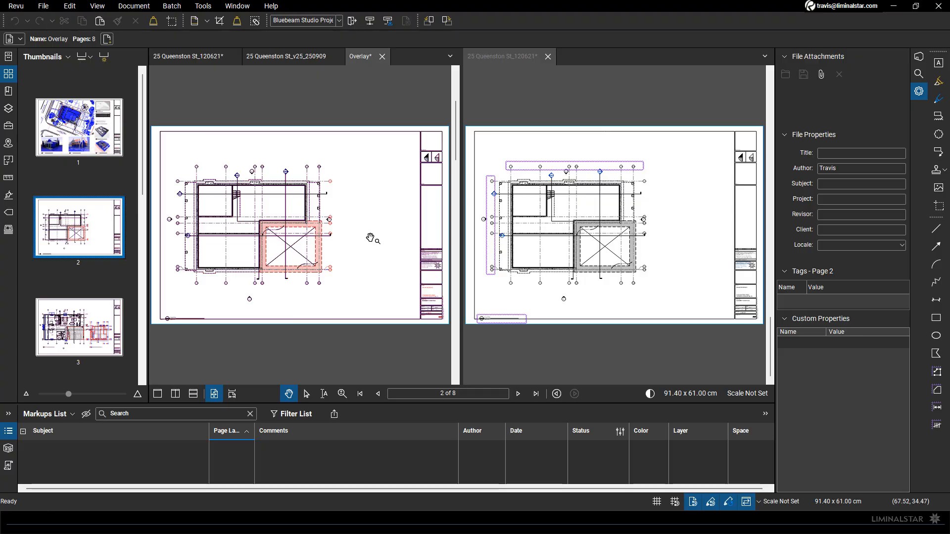
scroll(370, 239, "up", 5)
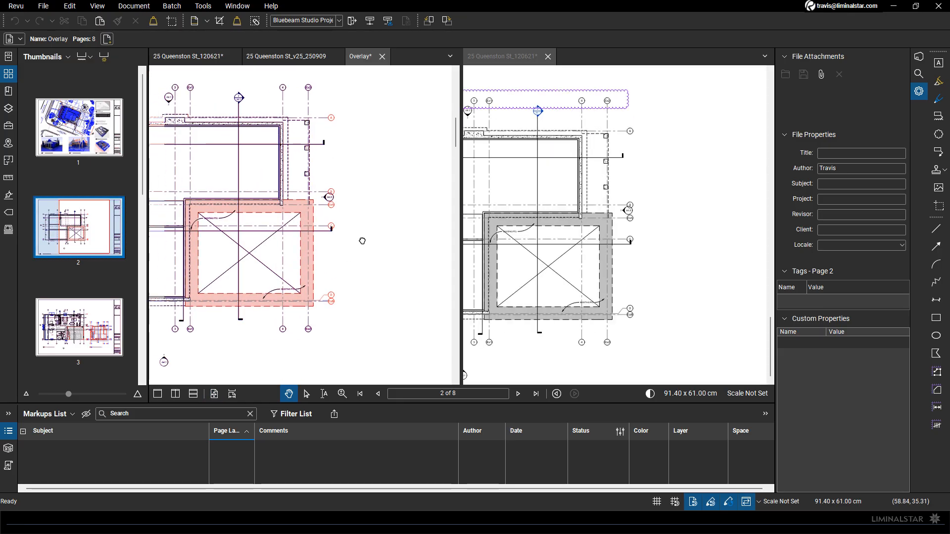
scroll(362, 241, "up", 3)
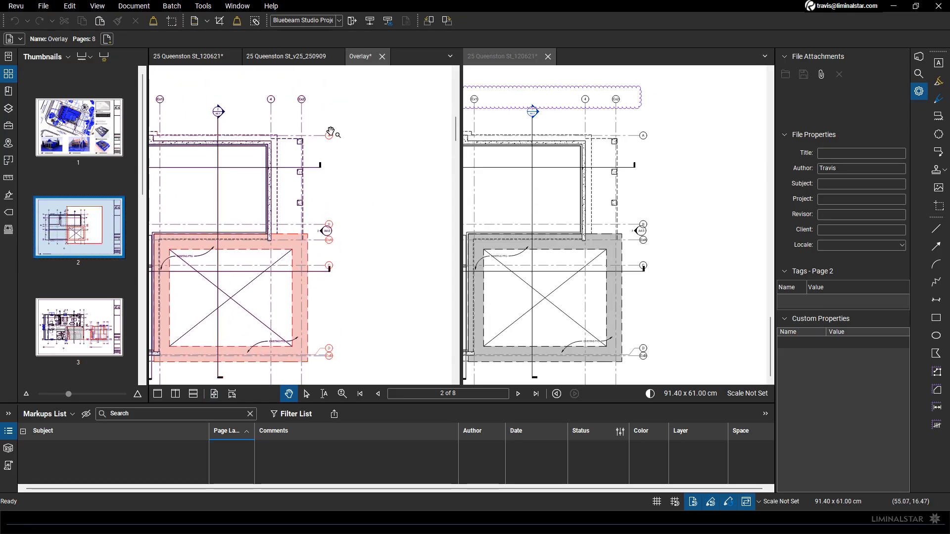
scroll(339, 153, "down", 3)
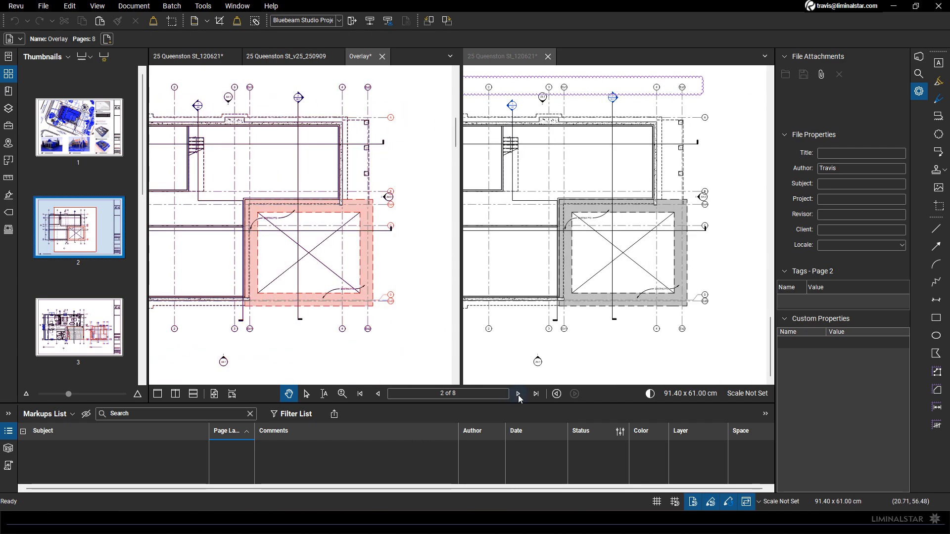
Go to page 3 of the overlay and examine the loft plan's gridlines and the kitchen wall for differences
left_click(518, 394)
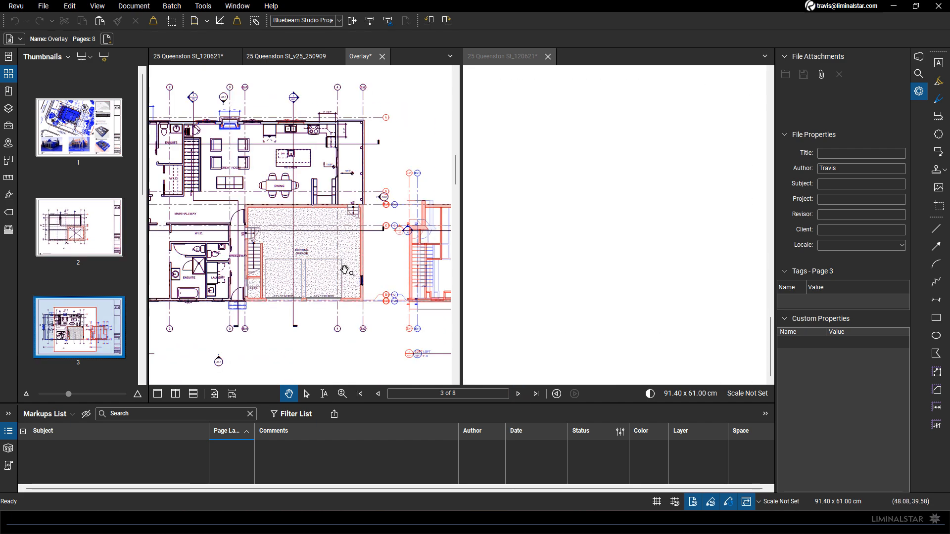
scroll(377, 270, "up", 4)
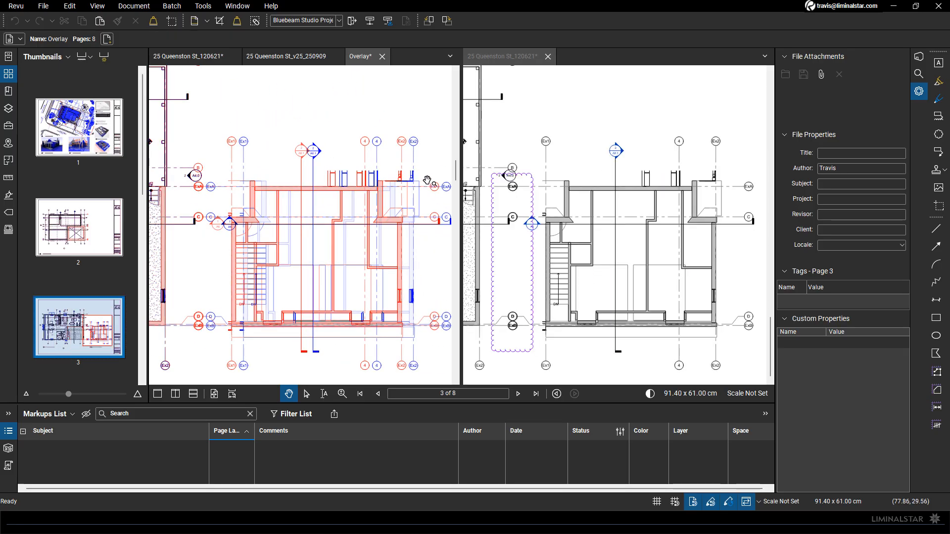
scroll(402, 158, "up", 3)
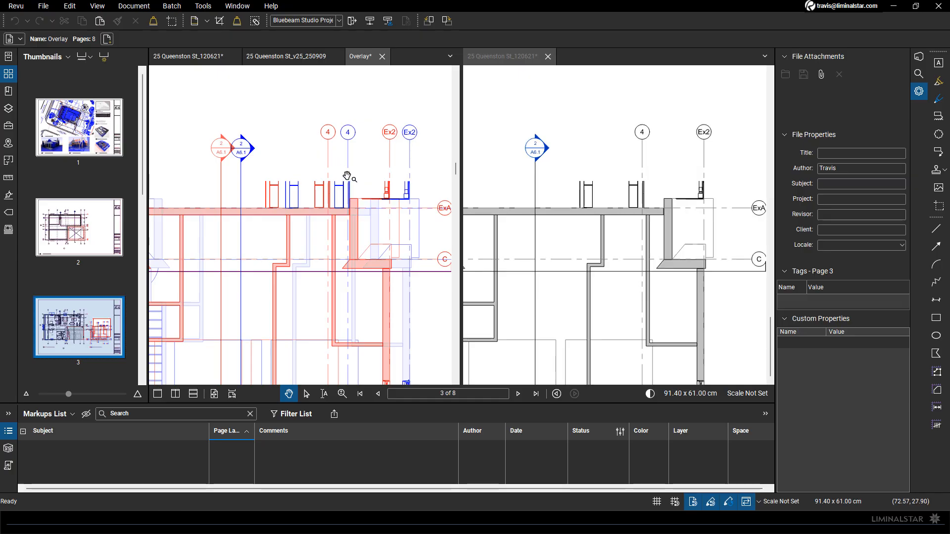
scroll(395, 142, "down", 6)
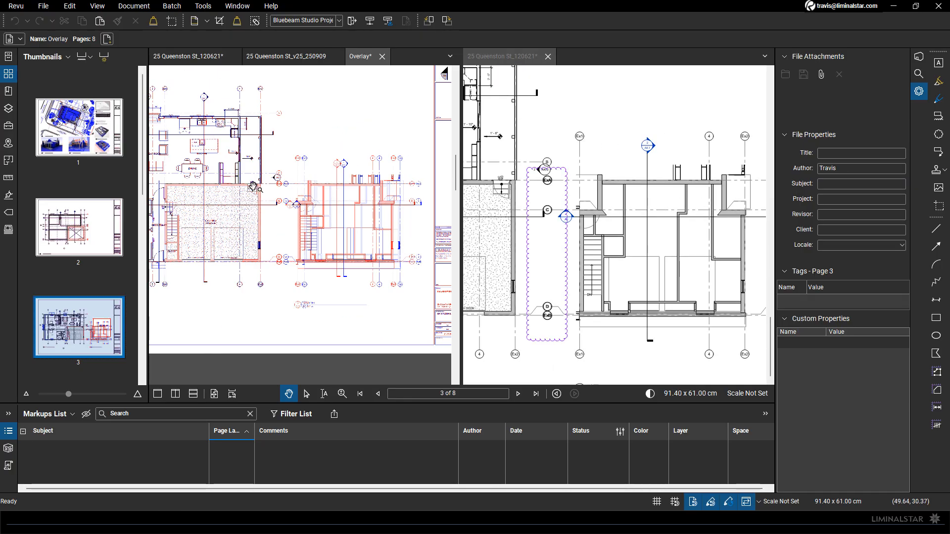
scroll(333, 198, "up", 6)
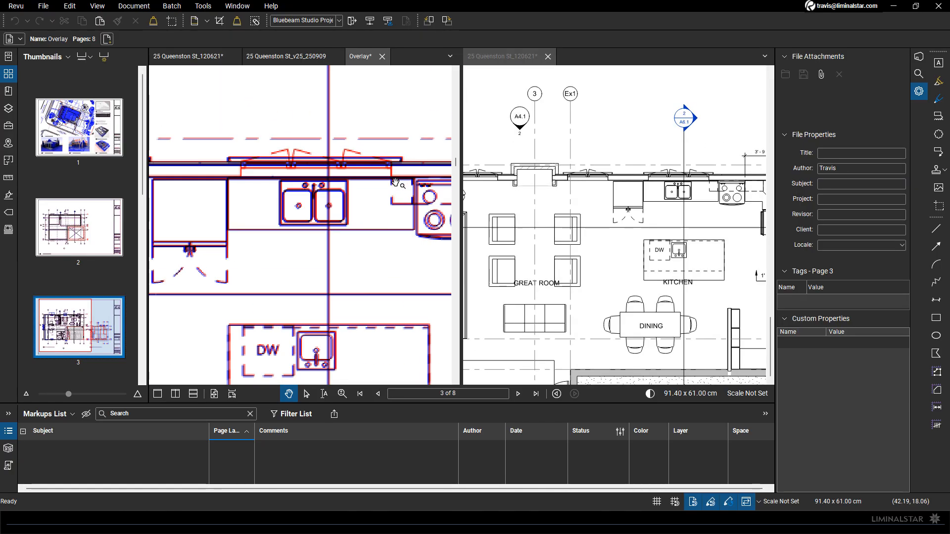
Examine the window above the double kitchen sink and the adjacent stove on page 3 of the overlay for differences
scroll(333, 198, "up", 1)
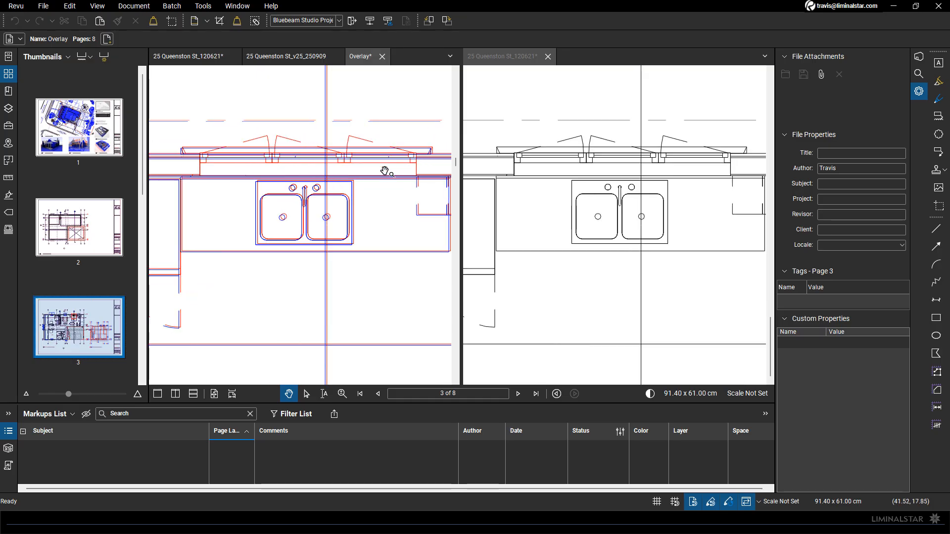
scroll(278, 149, "down", 1)
left_click_drag(392, 201, 340, 212)
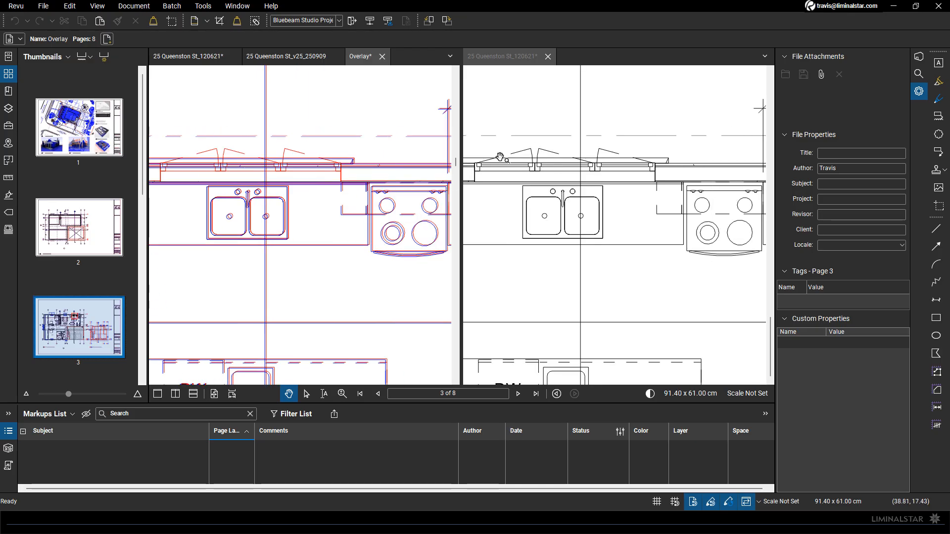
left_click_drag(306, 173, 356, 180)
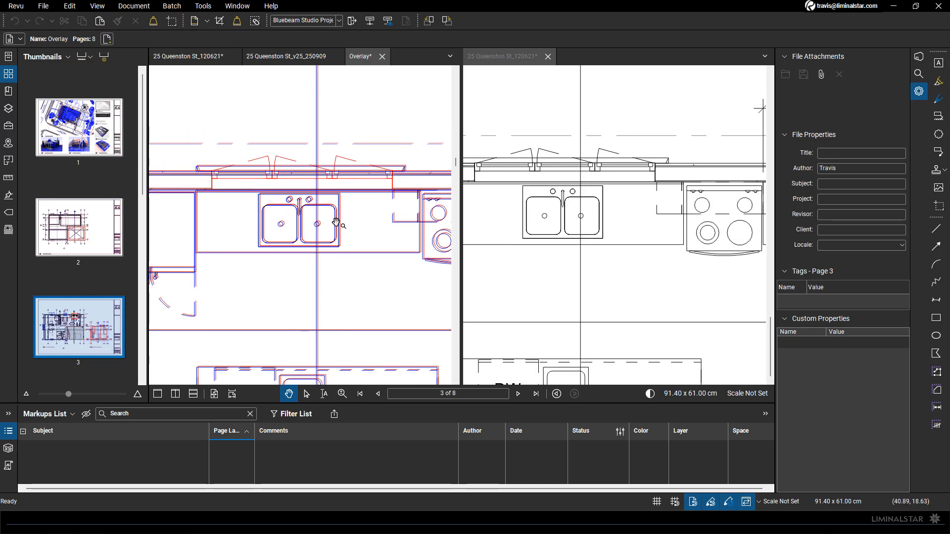
left_click(301, 56)
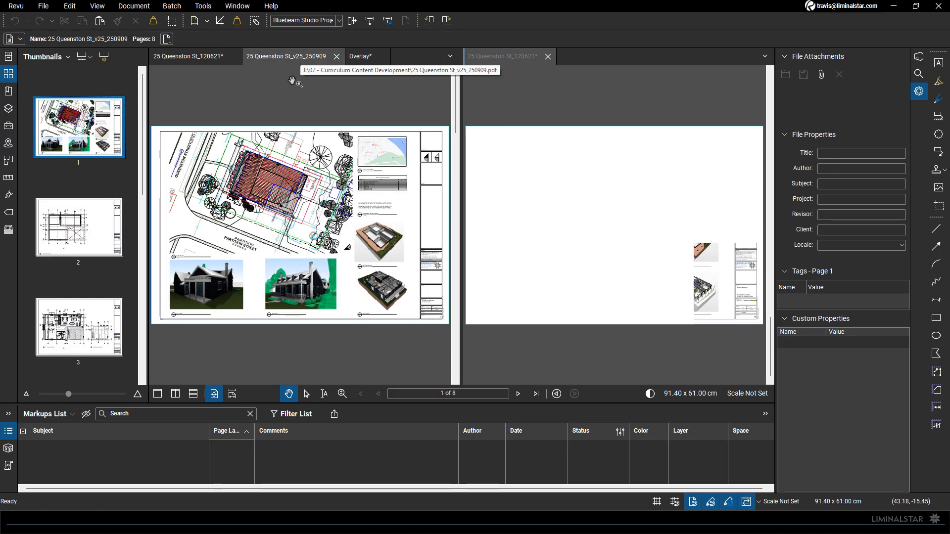
left_click(79, 302)
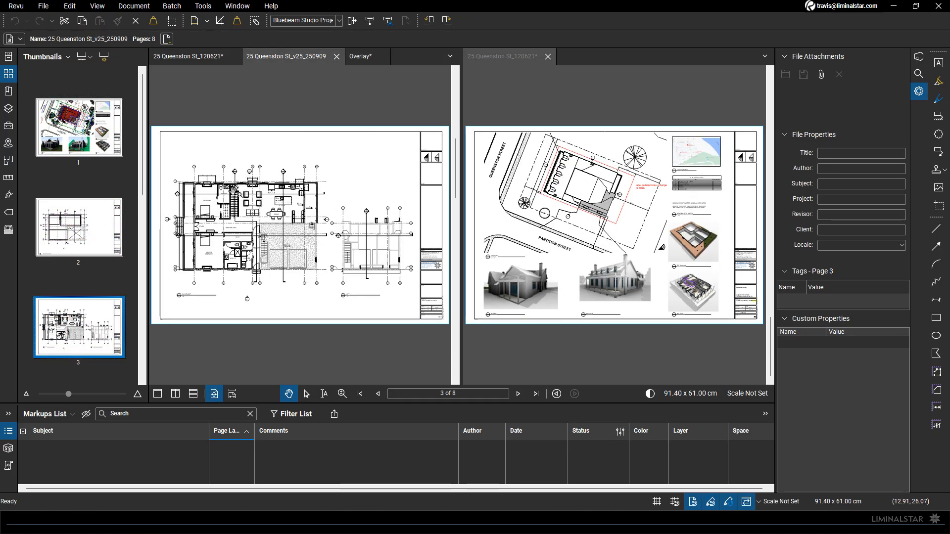
scroll(246, 182, "up", 3)
scroll(246, 182, "up", 3)
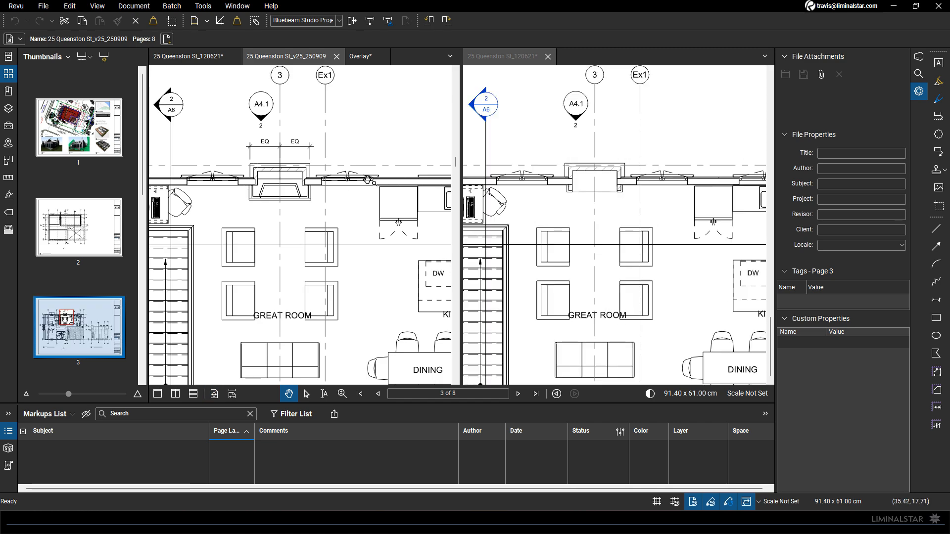
scroll(369, 179, "up", 3)
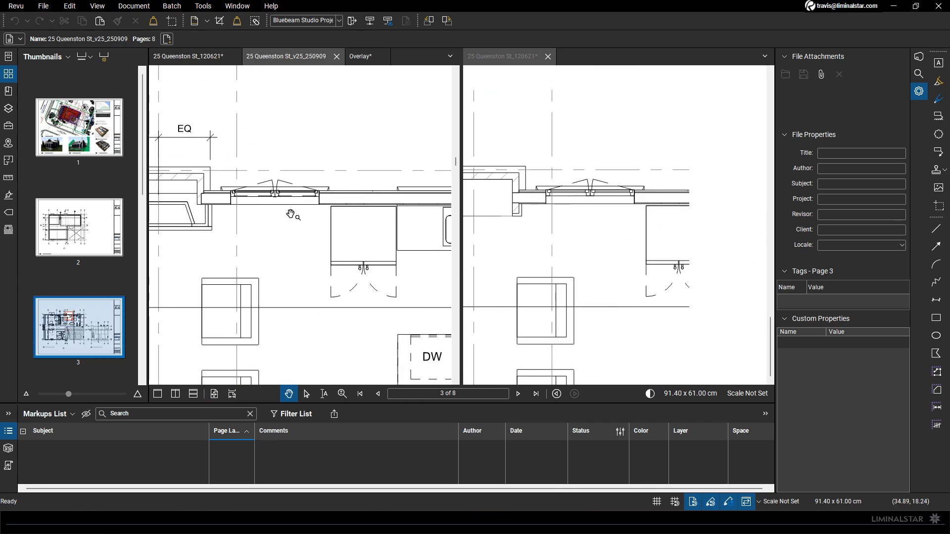
scroll(267, 185, "down", 5)
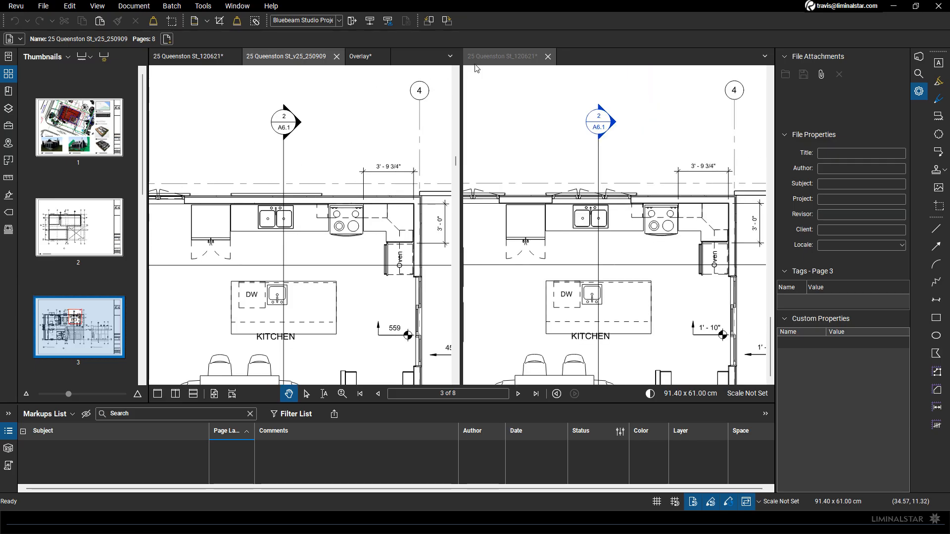
left_click(364, 56)
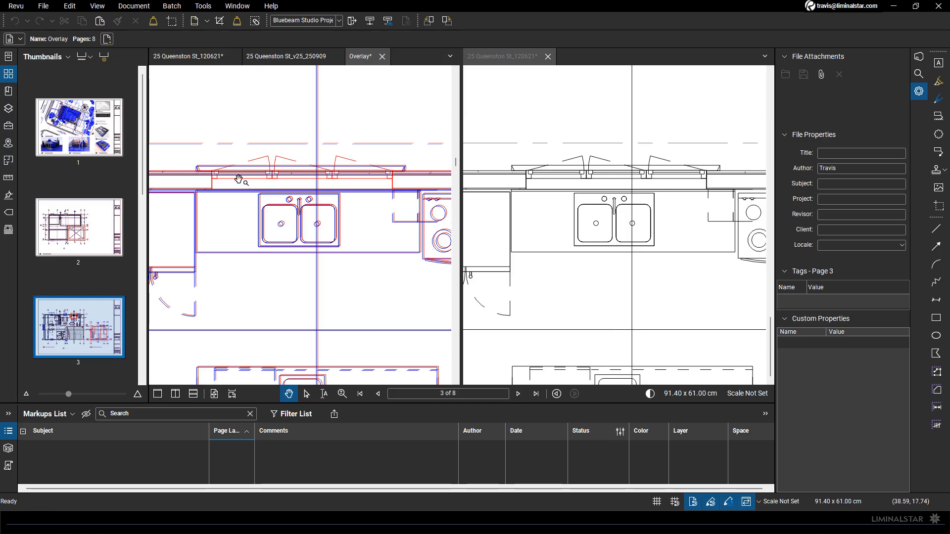
left_click(294, 58)
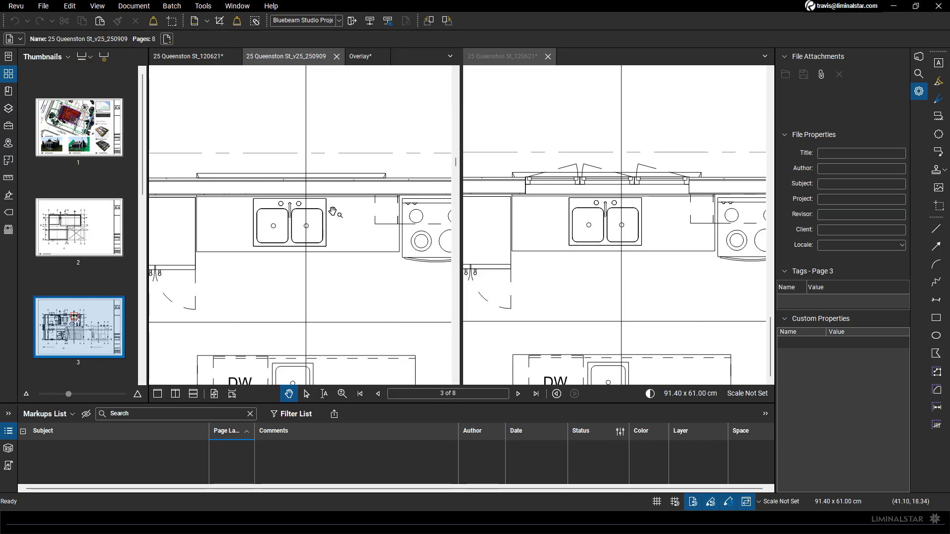
scroll(333, 212, "down", 3)
scroll(284, 202, "up", 2)
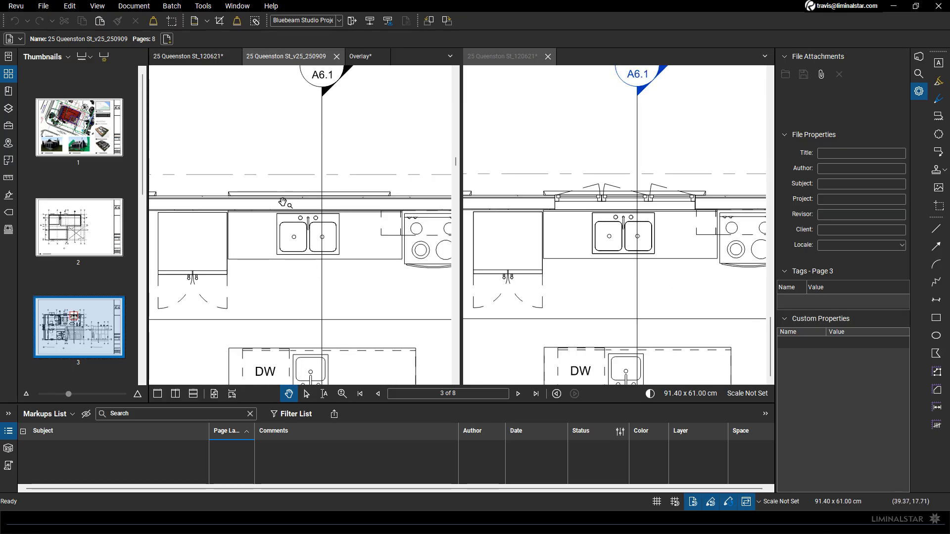
scroll(297, 202, "down", 2)
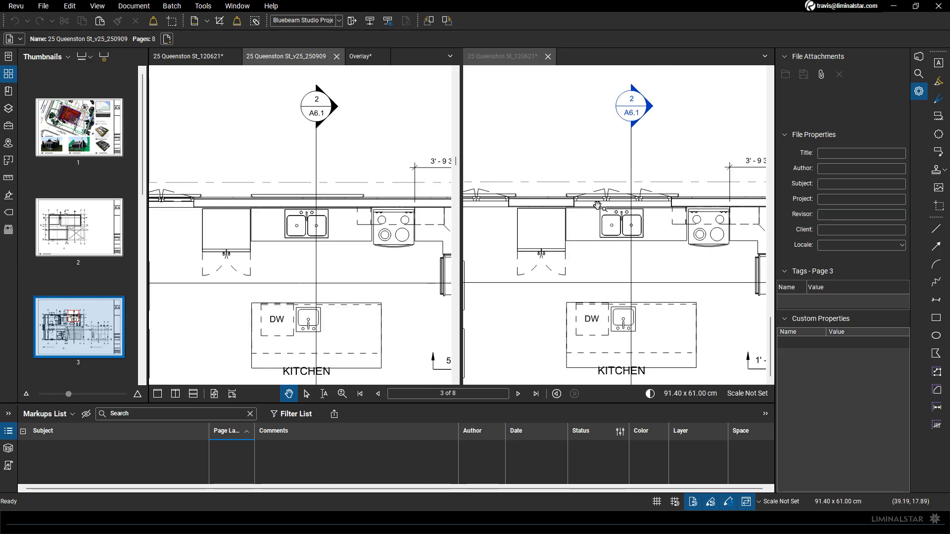
scroll(316, 198, "up", 2)
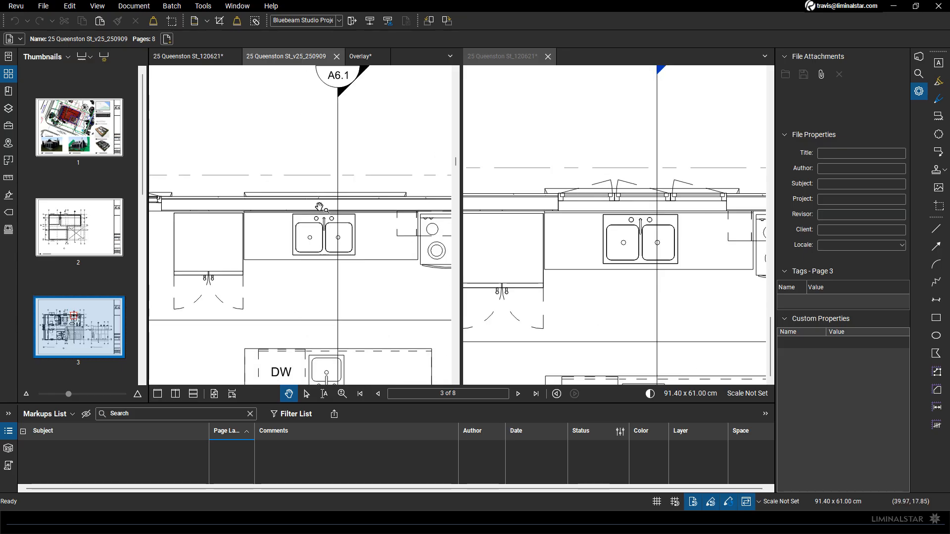
scroll(293, 203, "down", 2)
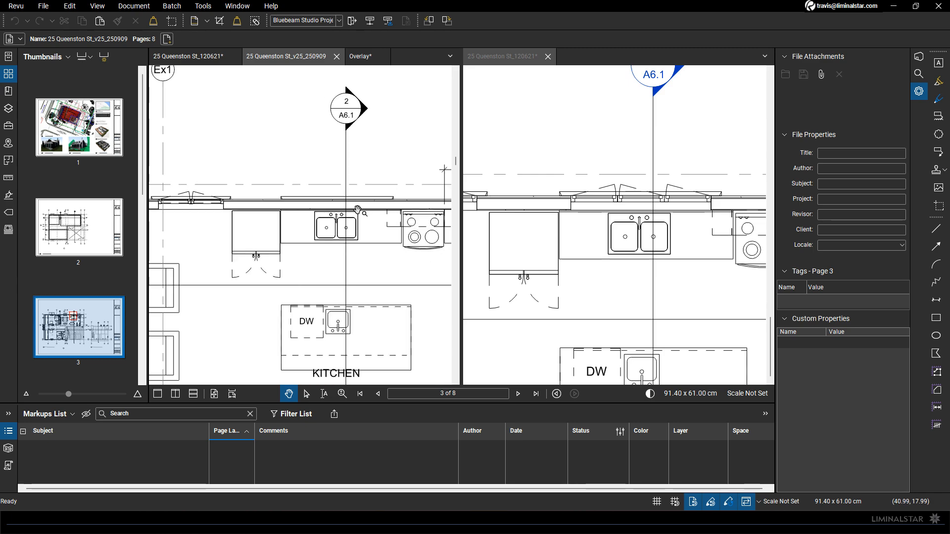
Compare the kitchen's oven corner, the great room and the bedroom side of the updated floor plan with the older plan
scroll(376, 251, "down", 2)
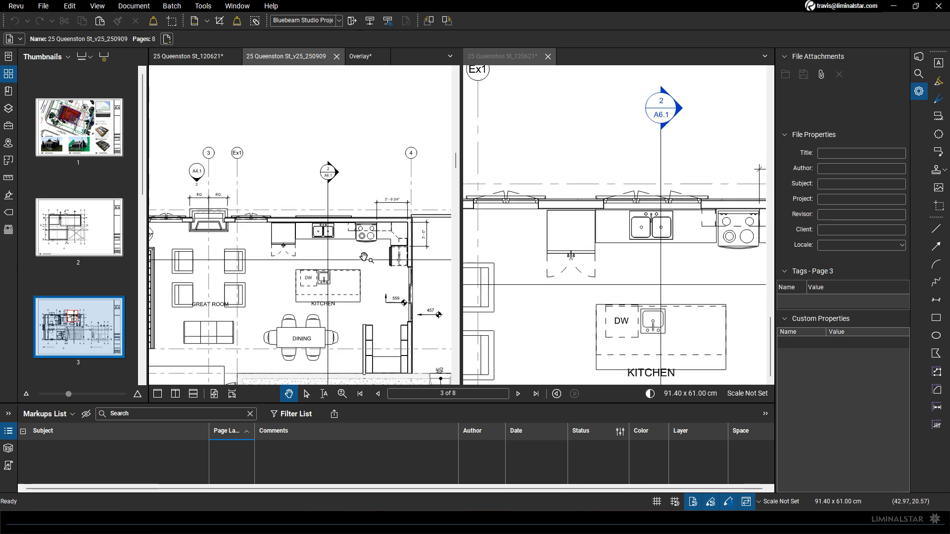
scroll(346, 218, "up", 3)
left_click_drag(338, 201, 359, 253)
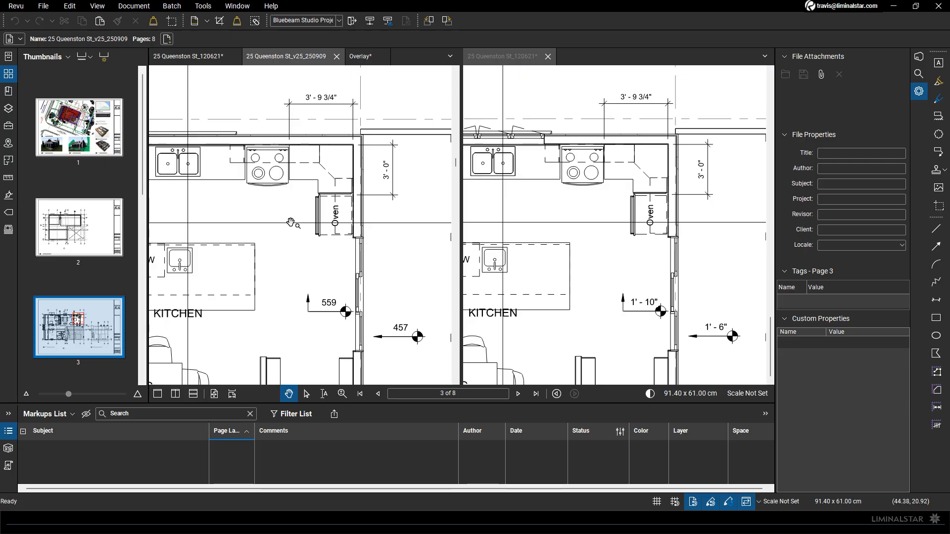
scroll(291, 223, "down", 3)
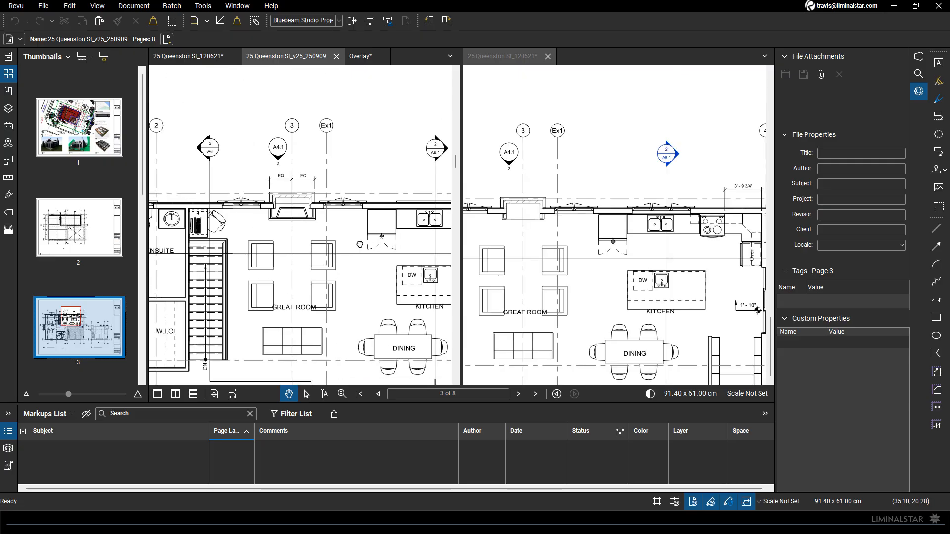
left_click_drag(360, 245, 413, 241)
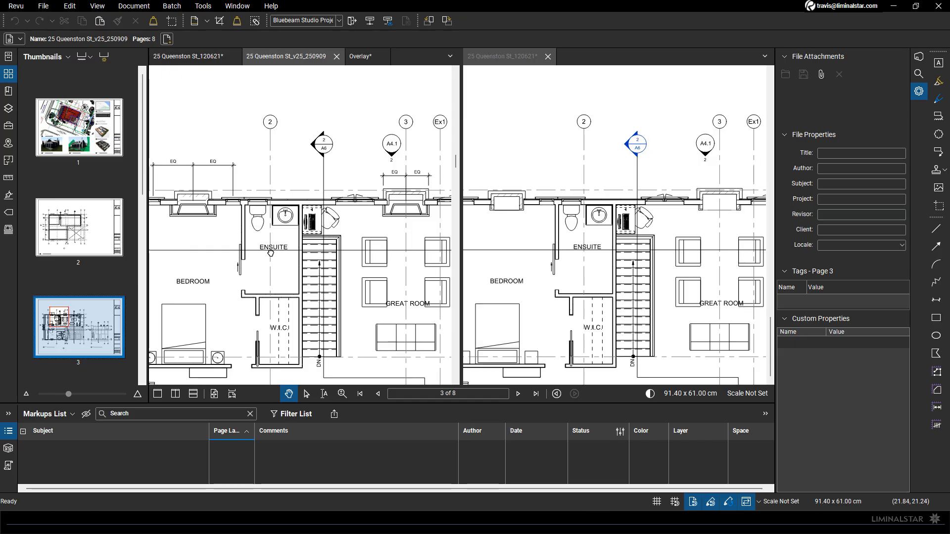
scroll(271, 253, "down", 4)
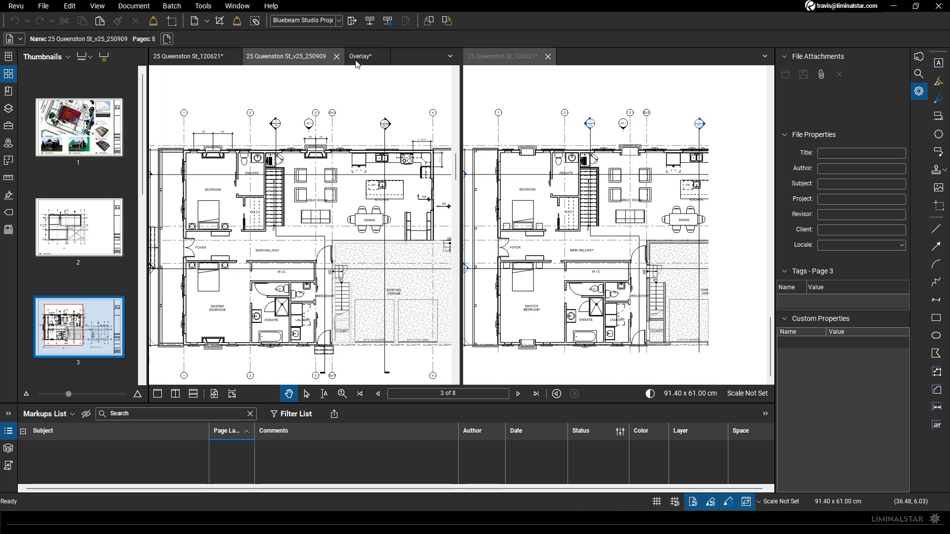
Return to page 3 of the overlay and examine the kitchen, great room, bedrooms and main hallway for differences
left_click(360, 56)
scroll(312, 213, "down", 3)
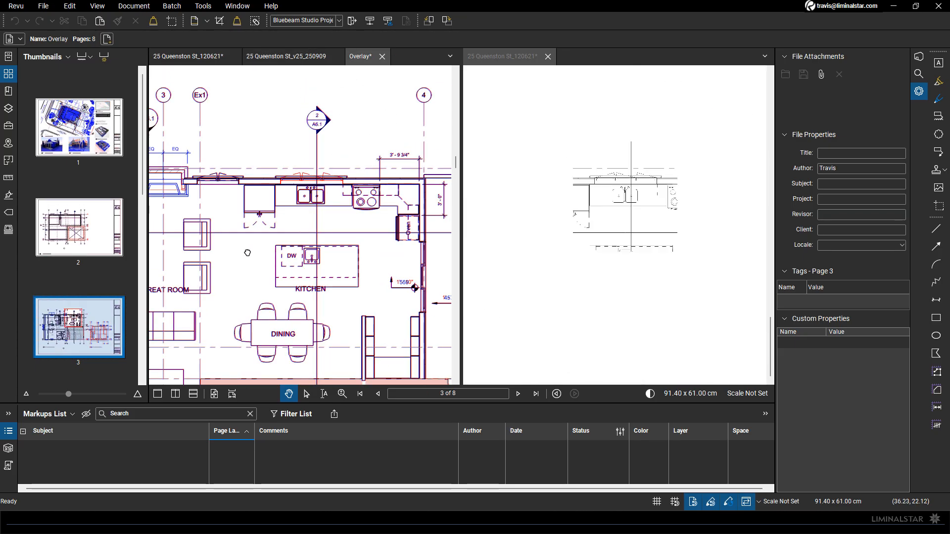
left_click_drag(247, 253, 363, 229)
scroll(362, 230, "down", 3)
left_click_drag(205, 208, 304, 207)
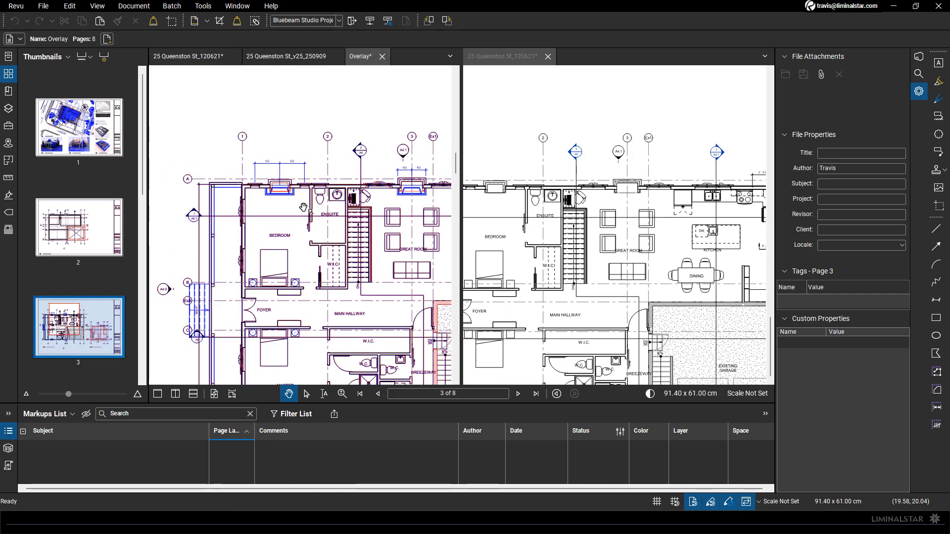
left_click_drag(284, 285, 259, 198)
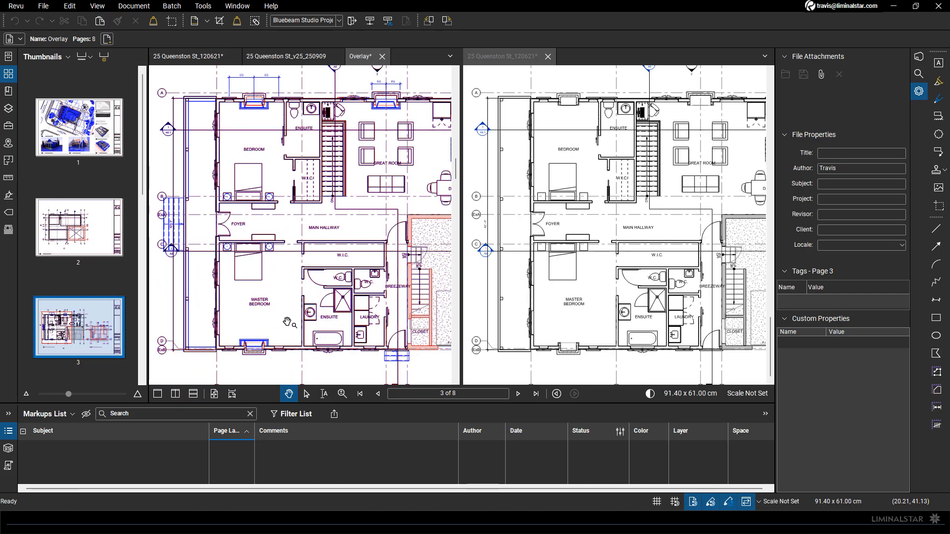
Examine the existing garage in the overlay and the clouded grid bubbles beside it in the older marked-up plan
left_click_drag(368, 333, 232, 332)
scroll(394, 357, "up", 2)
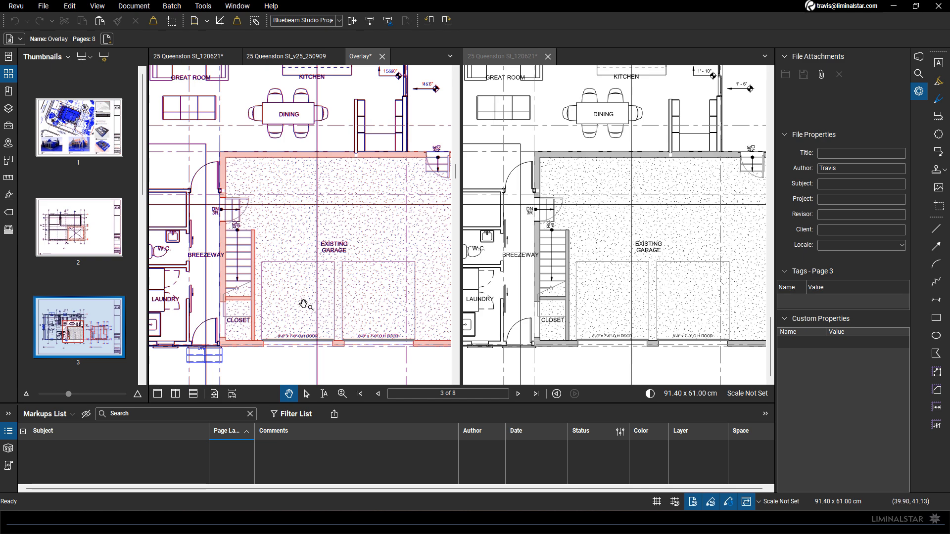
scroll(297, 287, "down", 3)
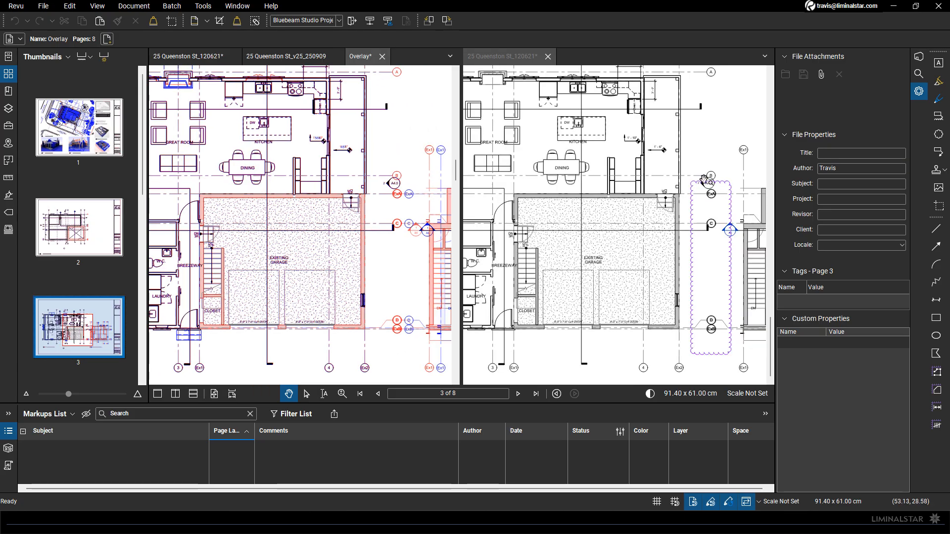
left_click_drag(712, 281, 668, 280)
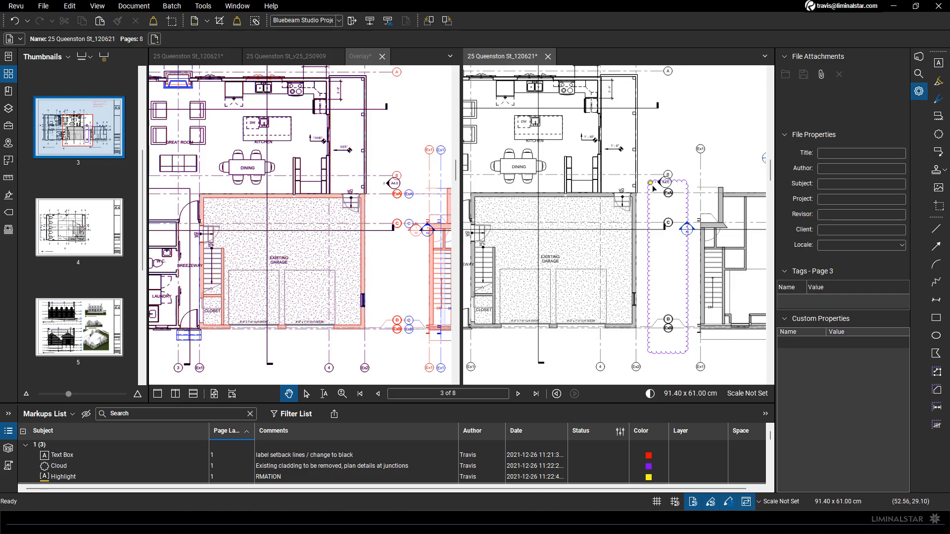
scroll(669, 328, "up", 5)
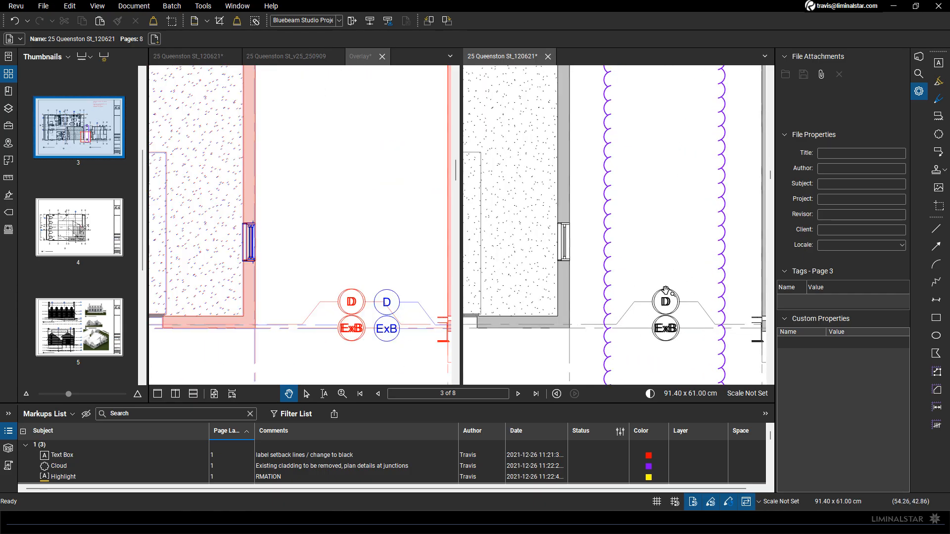
scroll(665, 290, "down", 5)
scroll(75, 247, "down", 3)
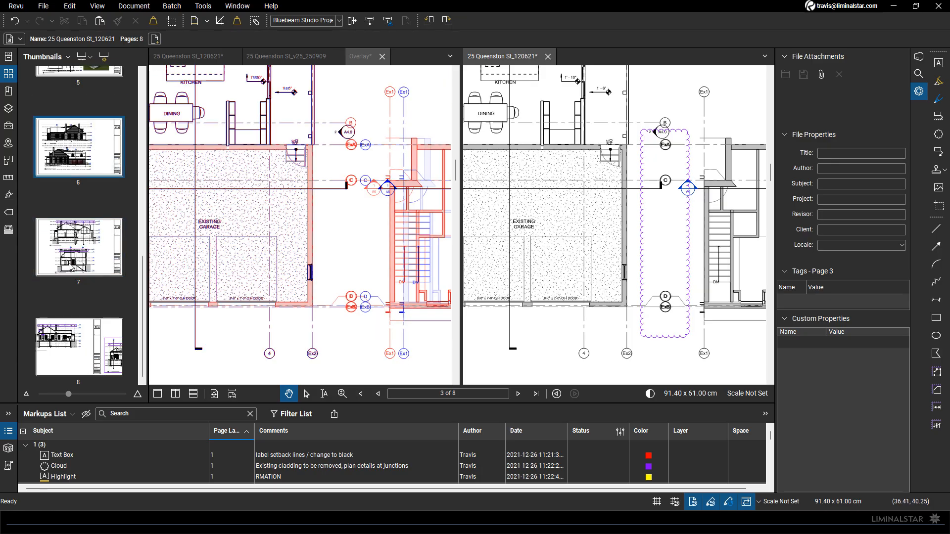
Browse the overlay's page thumbnails and return to the floor plan on page 3
left_click(210, 243)
scroll(211, 243, "down", 1)
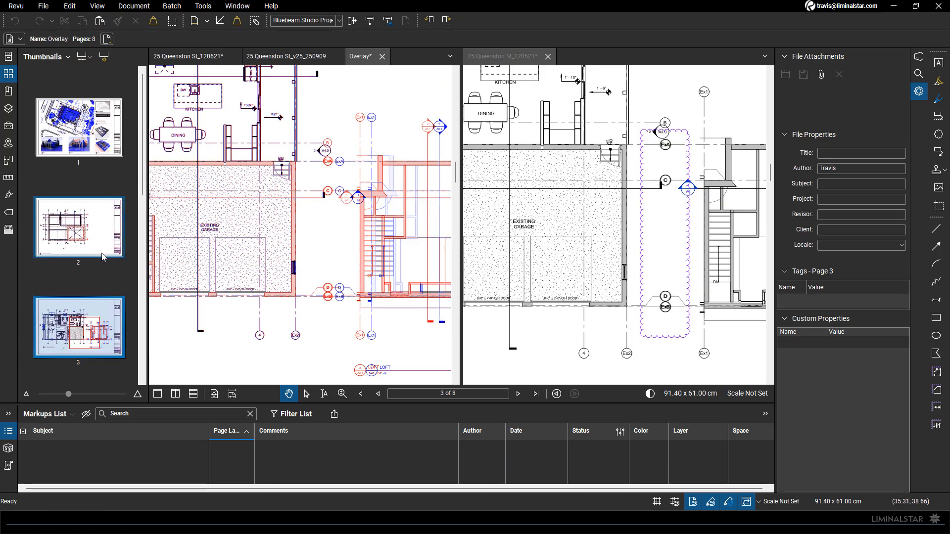
scroll(82, 263, "down", 5)
scroll(86, 242, "up", 3)
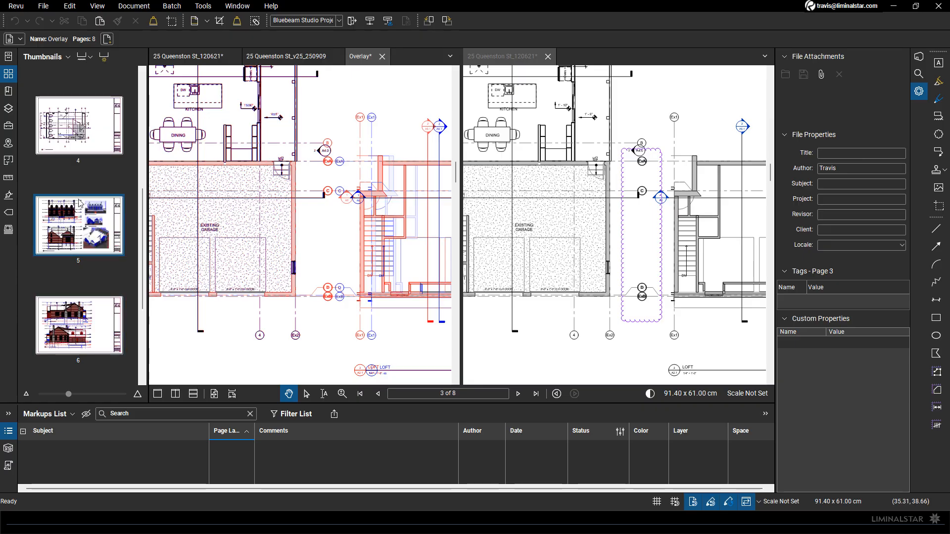
scroll(63, 296, "up", 3)
scroll(269, 143, "up", 10)
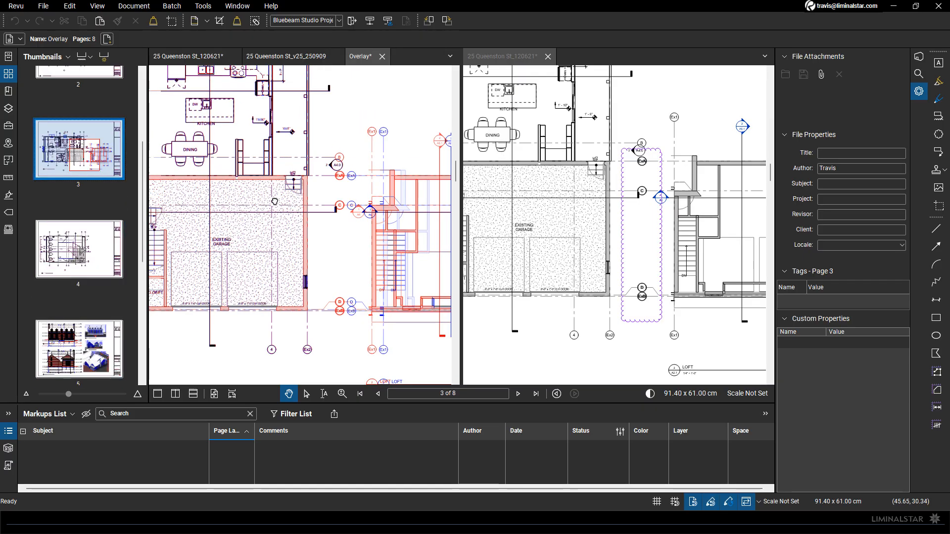
scroll(340, 198, "up", 5)
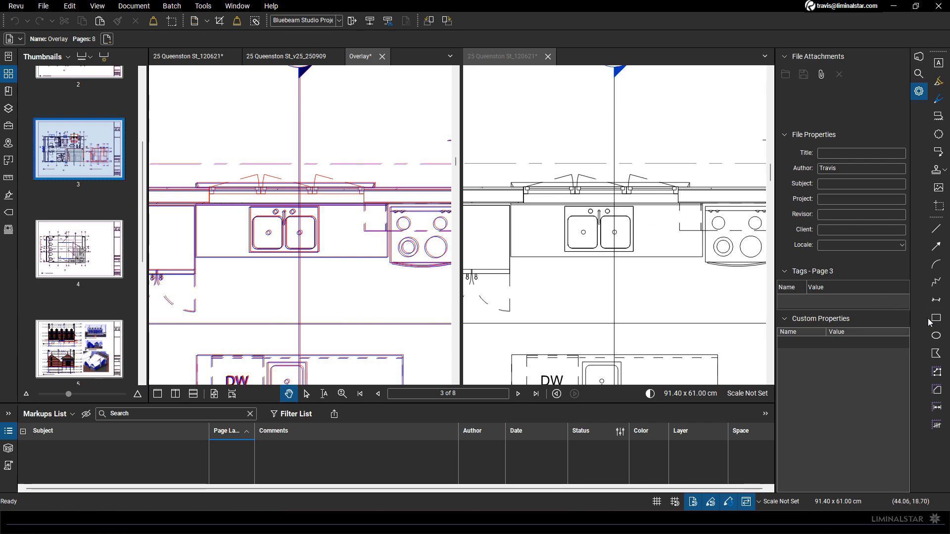
left_click(939, 206)
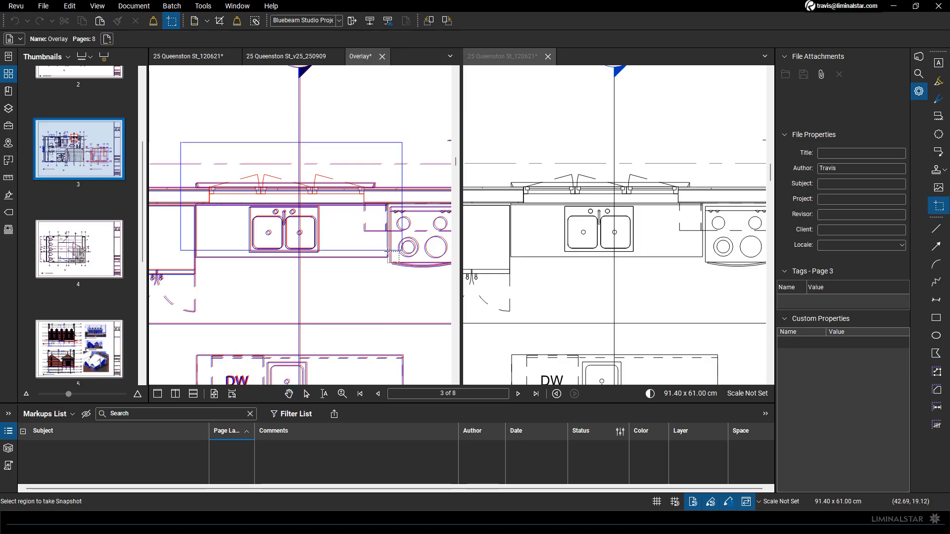
left_click(574, 222)
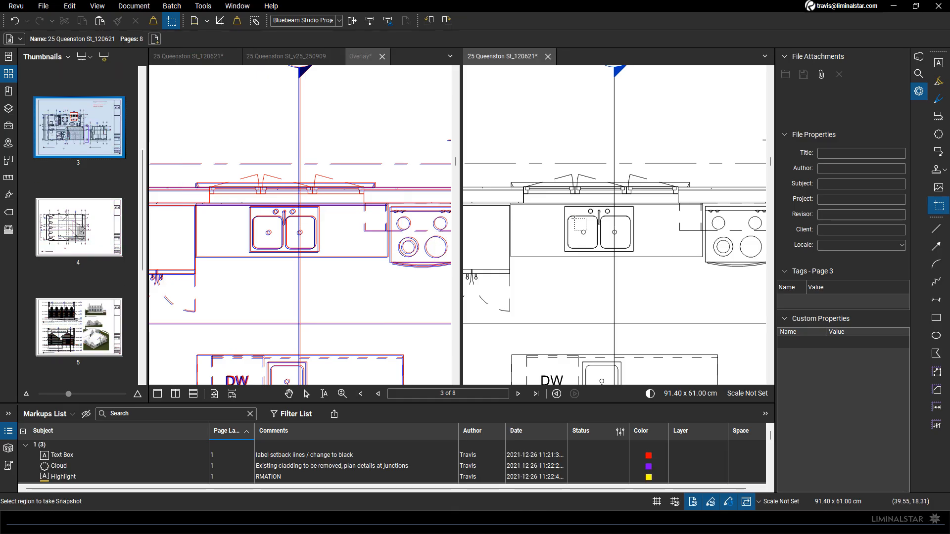
key("ctrl+v")
key("Escape")
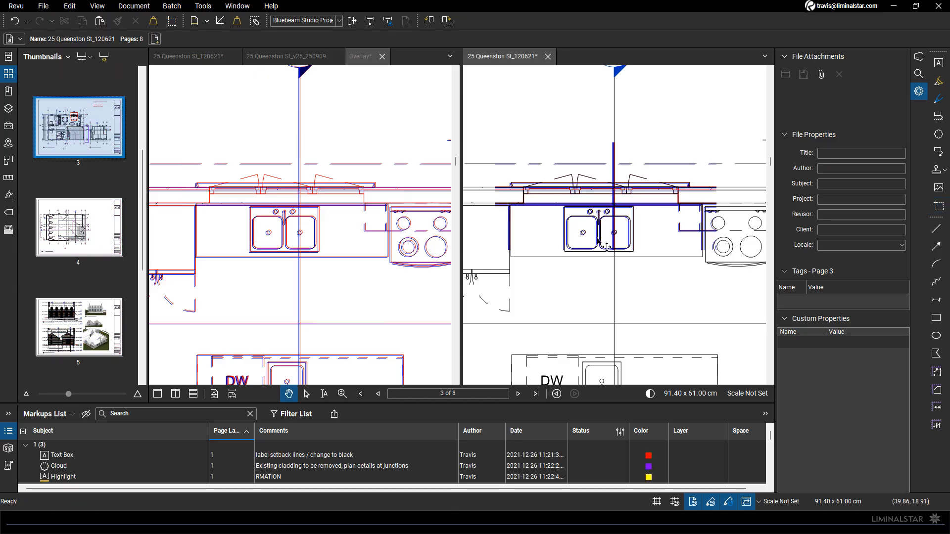
left_click(594, 226)
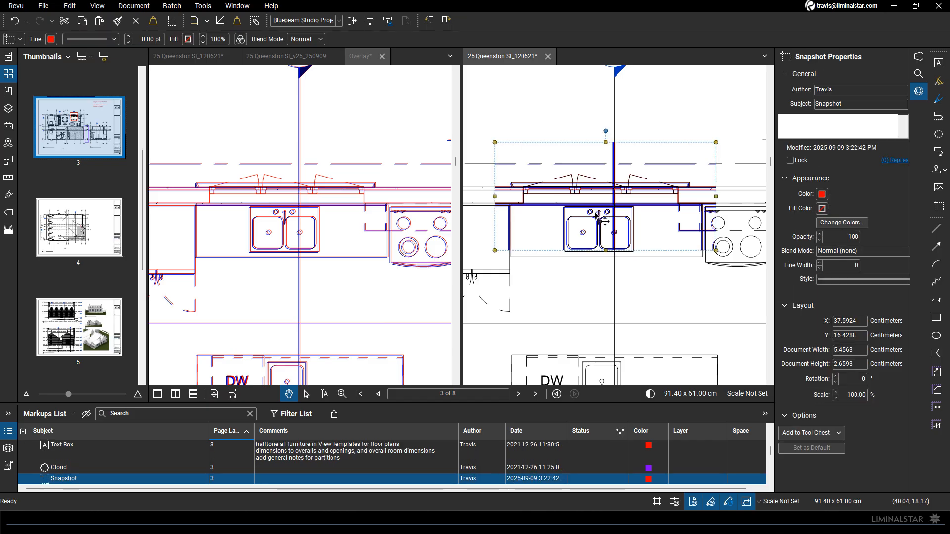
Give the pasted kitchen sink snapshot a visible red border by setting its line width to 2.00 pt
left_click(820, 263)
left_click(819, 264)
left_click(820, 264)
left_click(819, 264)
left_click(819, 264)
left_click(819, 264)
left_click(819, 264)
left_click(820, 264)
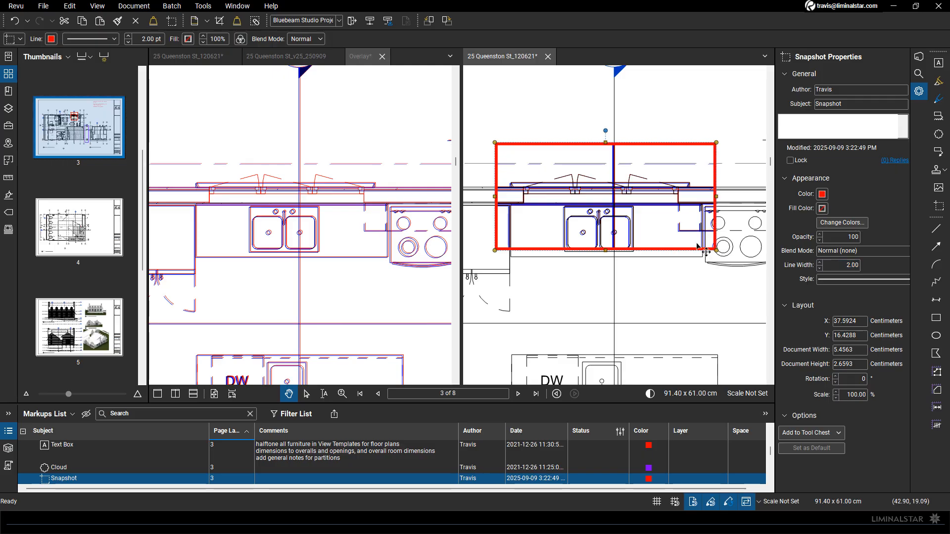
Comment on the kitchen snapshot: "check cut line for view in view template or plan region...this could also be a setting in the family."
double_click(695, 218)
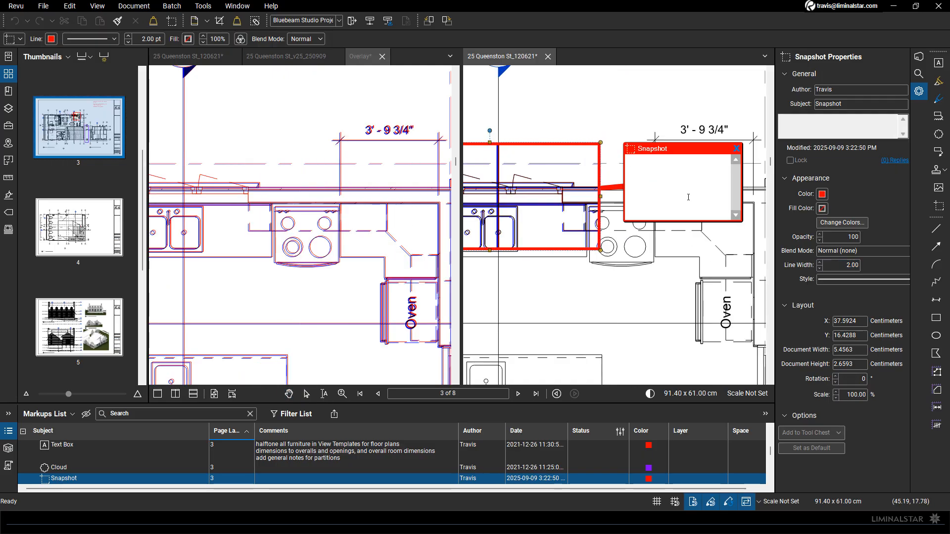
type("check cut line for view in")
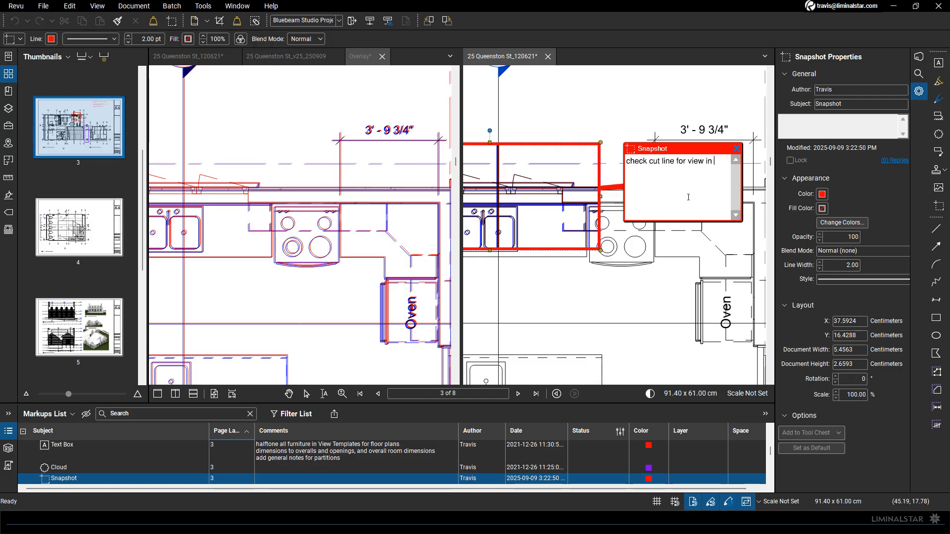
type(" view template or plan region")
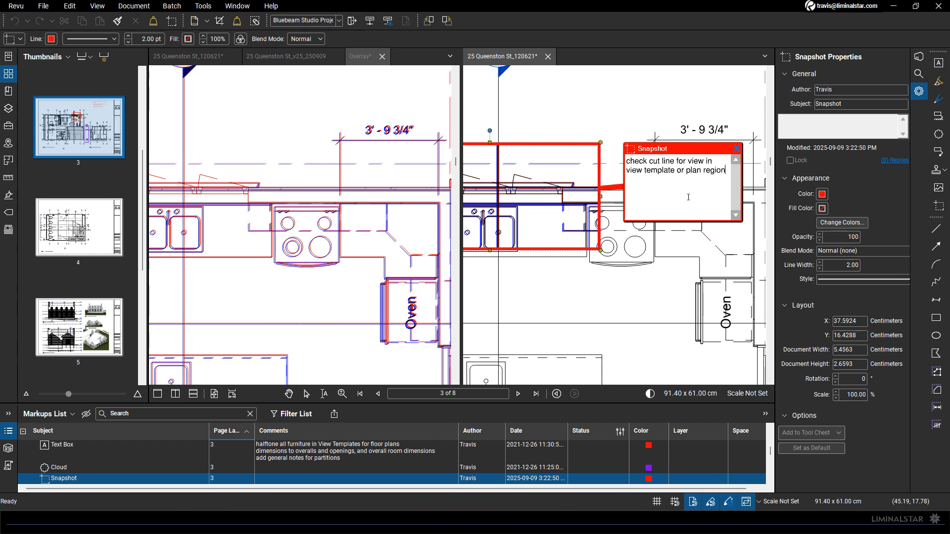
type("...this could also be")
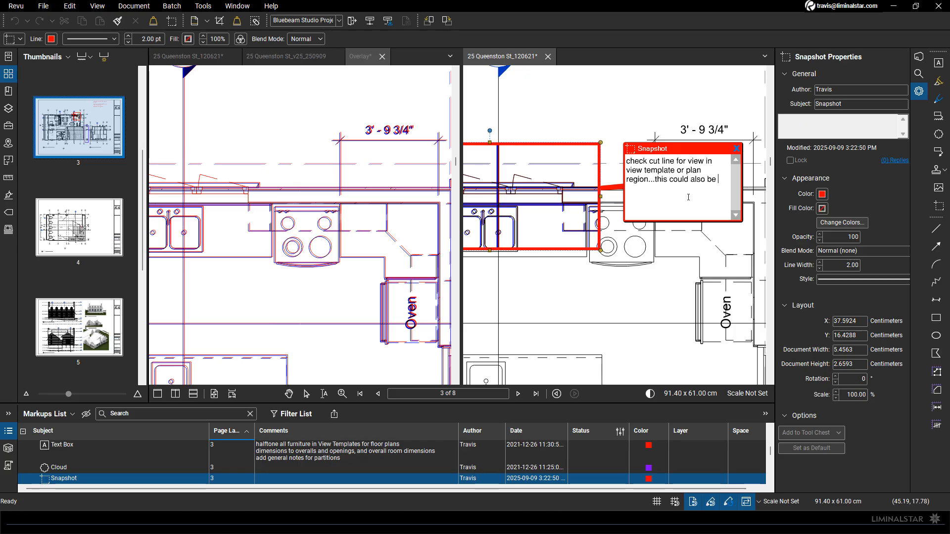
type("tting in the family.")
left_click(598, 116)
scroll(593, 251, "down", 8)
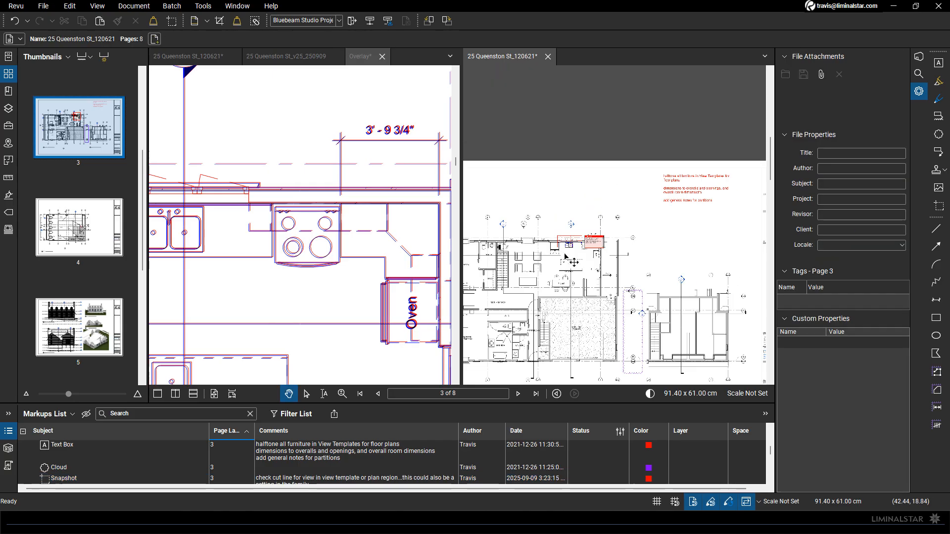
middle_click(566, 255)
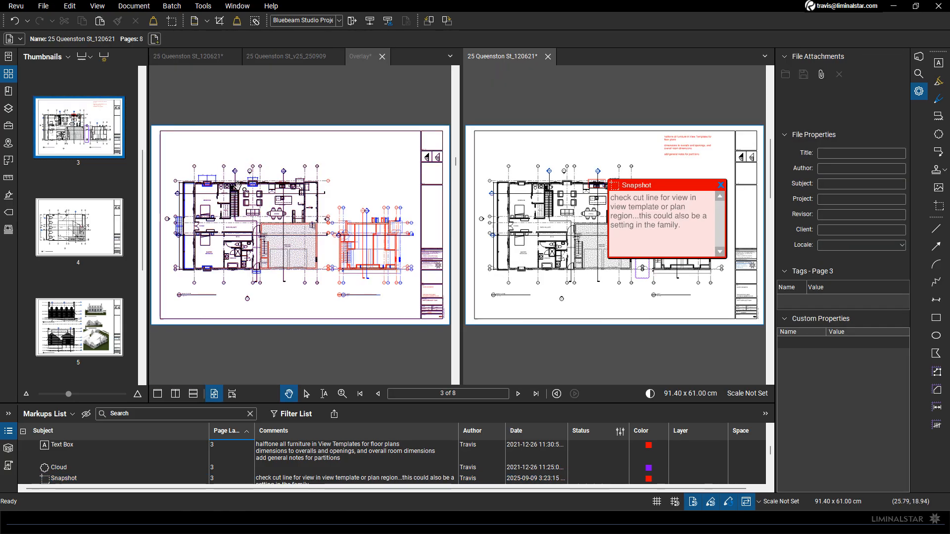
scroll(239, 190, "up", 5)
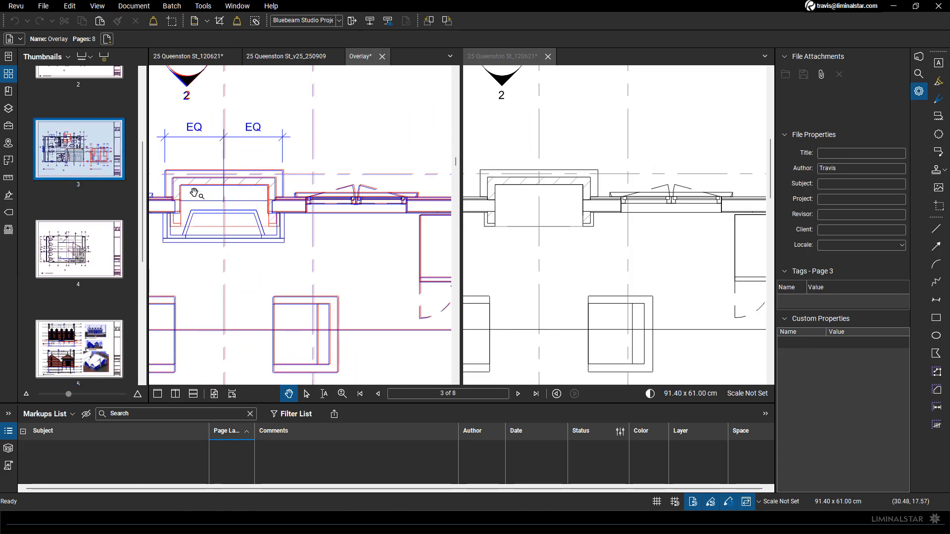
left_click_drag(212, 218, 247, 221)
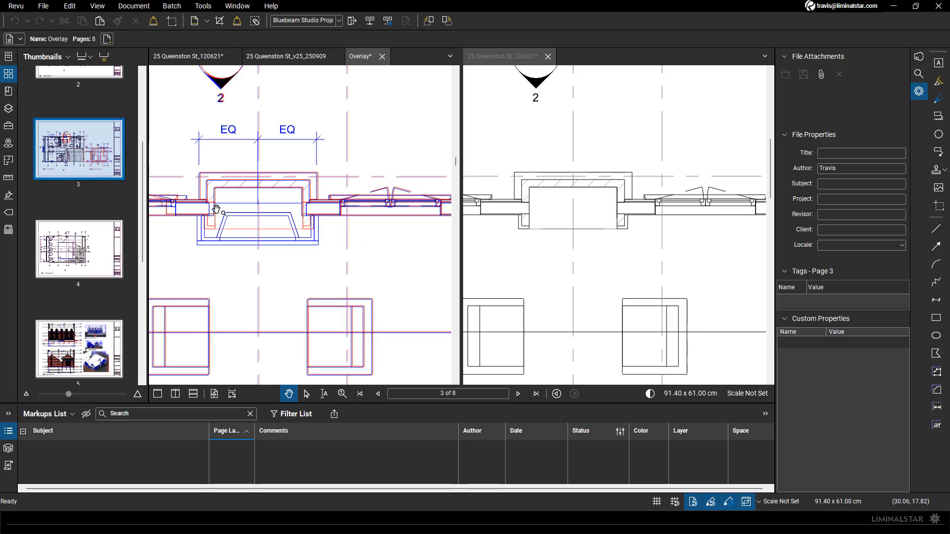
left_click(938, 208)
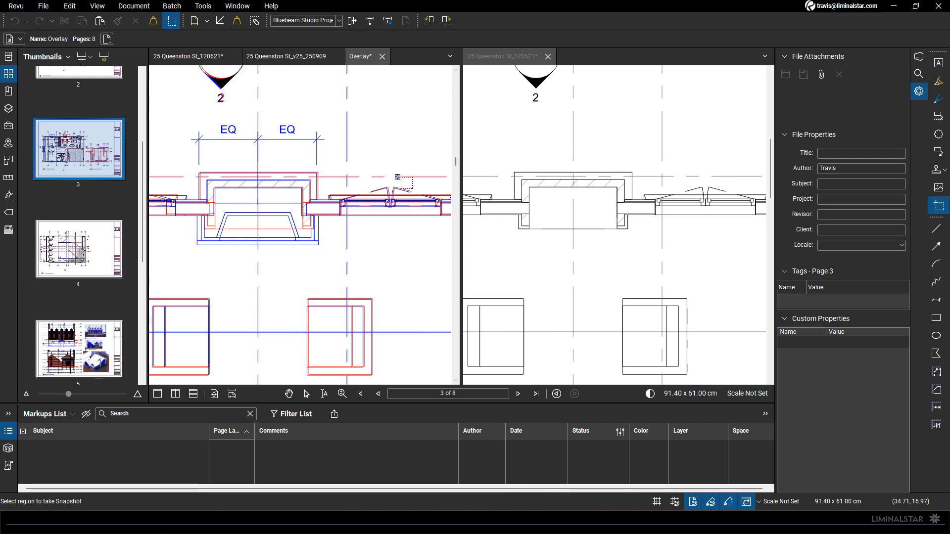
left_click_drag(190, 161, 329, 257)
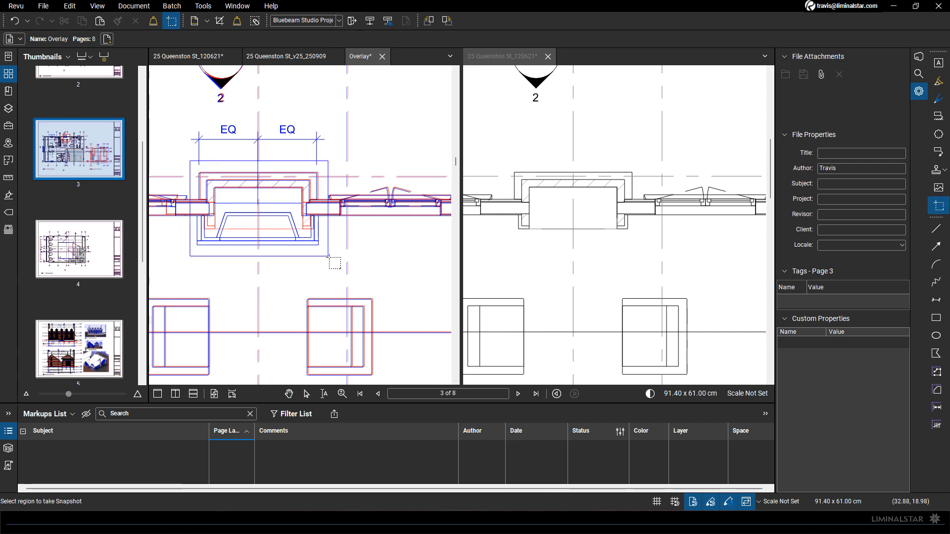
left_click(548, 252)
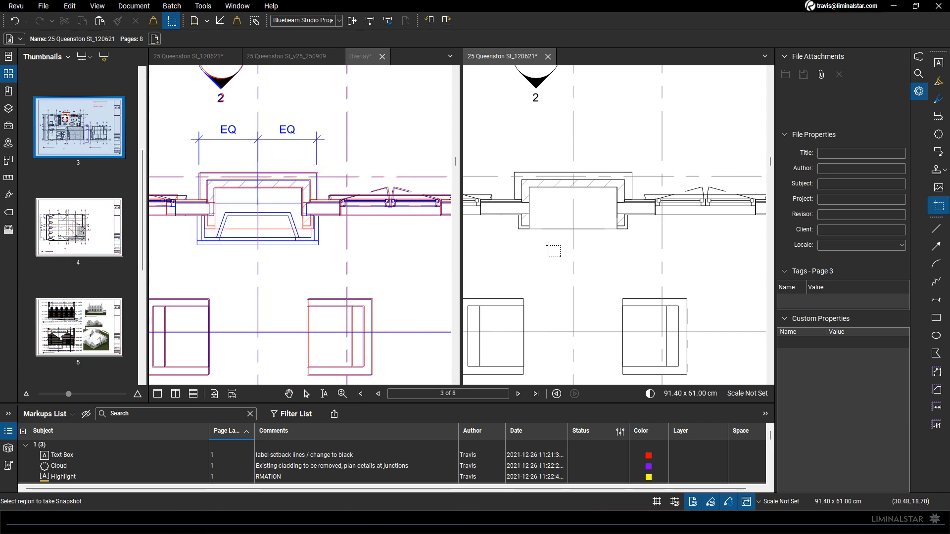
key("ctrl+v")
key("Escape")
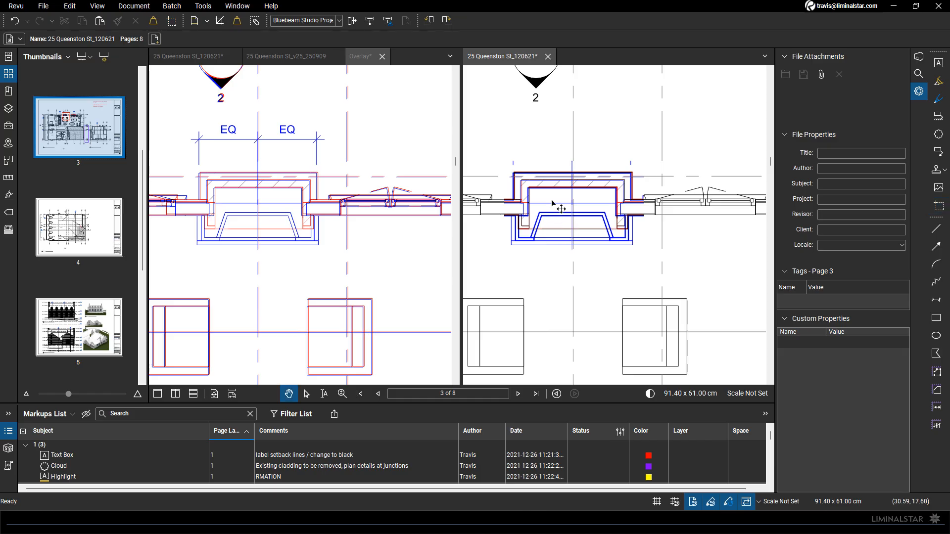
middle_click(395, 269)
middle_click(395, 269)
middle_click(532, 250)
middle_click(532, 250)
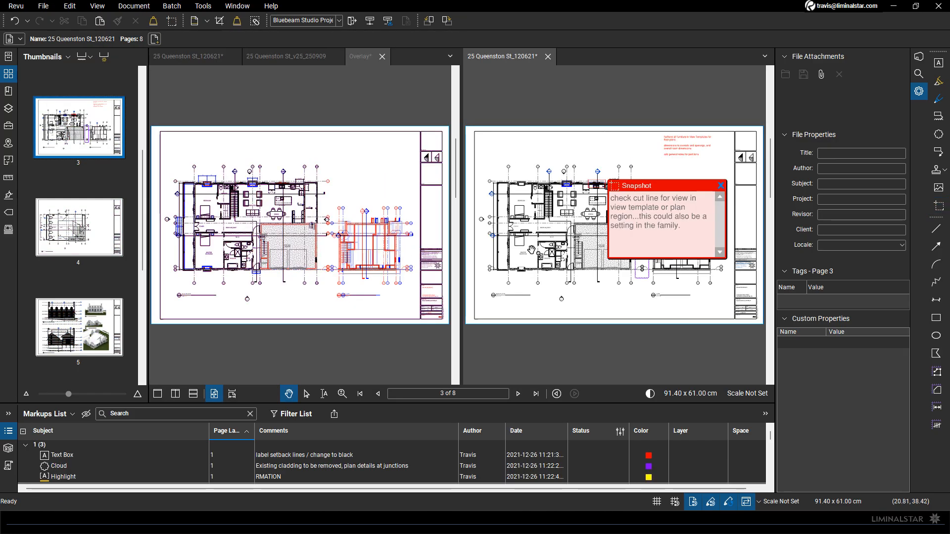